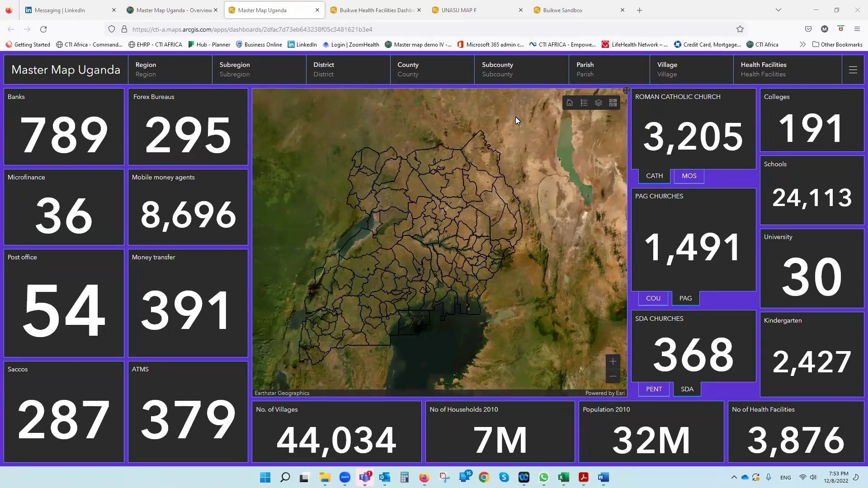
Step: Preview the Navigation basemap on the Uganda map and restore the Imagery basemap
click(612, 103)
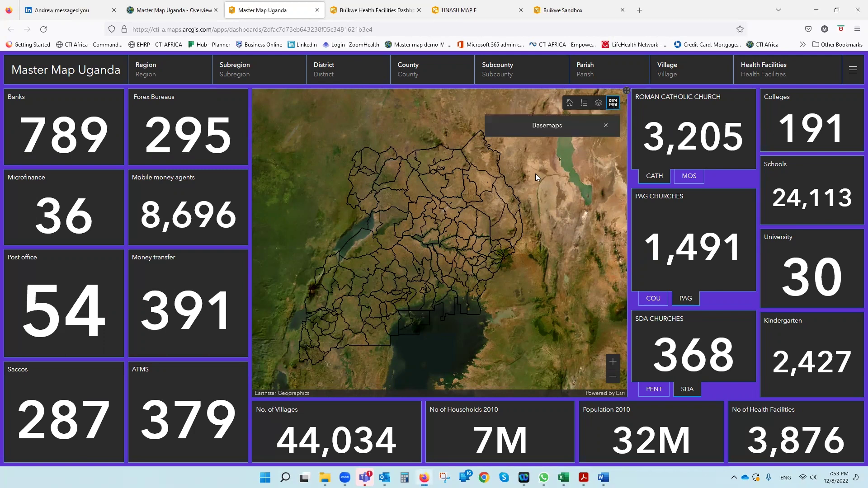
click(513, 295)
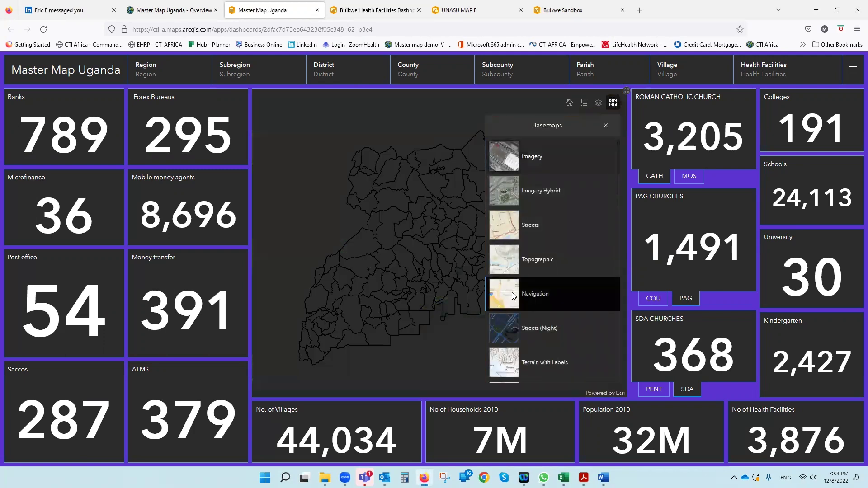
click(505, 159)
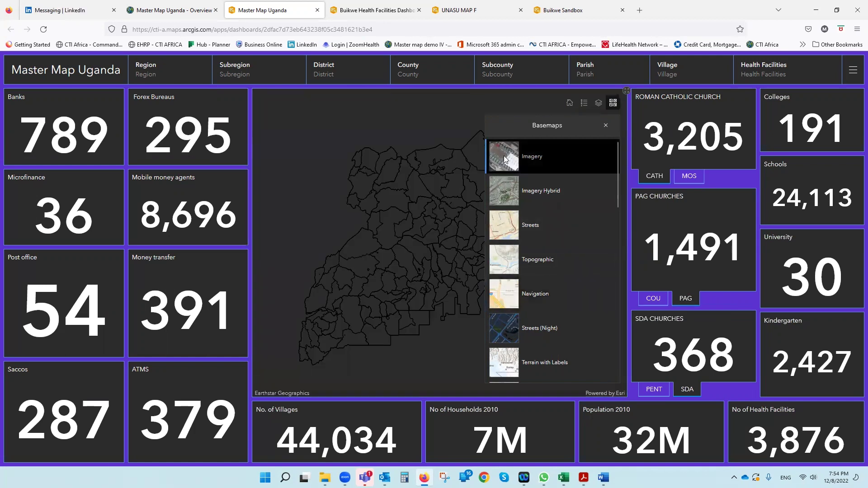
click(606, 125)
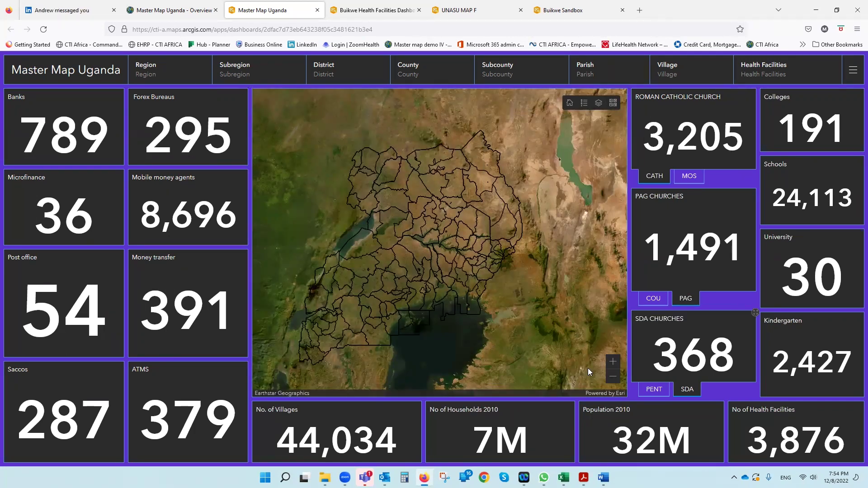
Step: Turn on the Parishes and VillagesUpdated2 boundary layers on the map
click(599, 105)
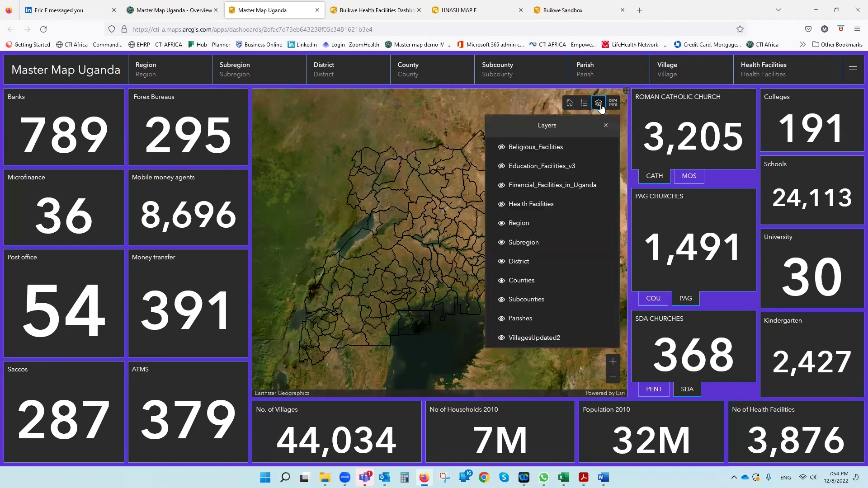
click(517, 322)
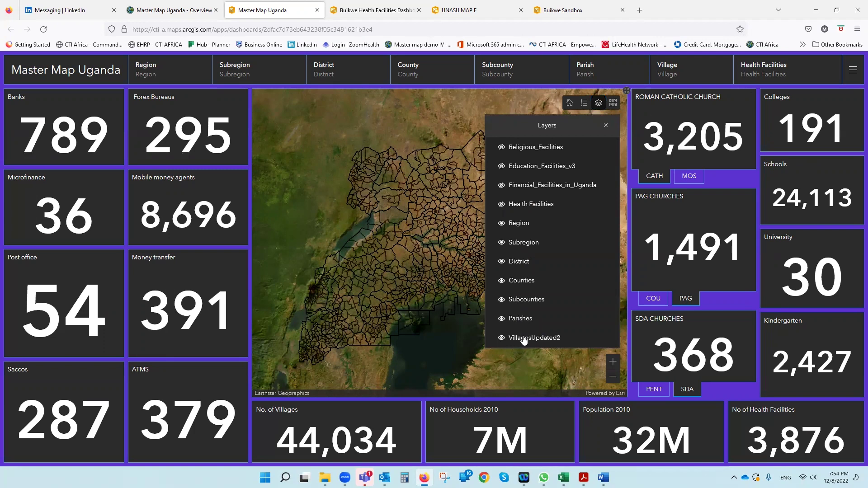
click(523, 345)
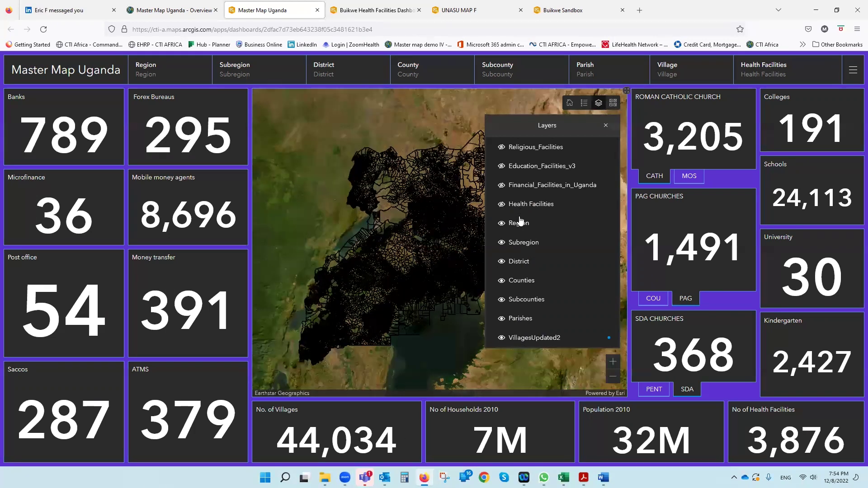
Step: Turn on the Religious_Facilities, Health Facilities, Financial_Facilities_in_Uganda and Education_Facilities_v3 layers on the map
click(524, 149)
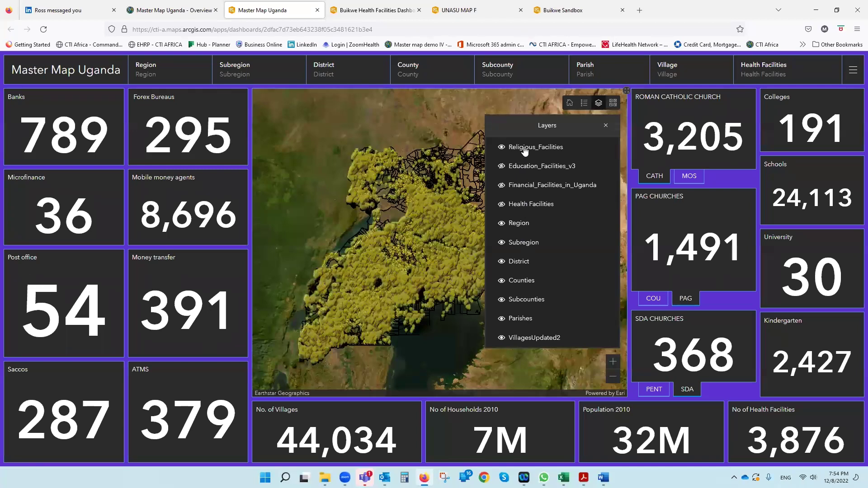
click(523, 205)
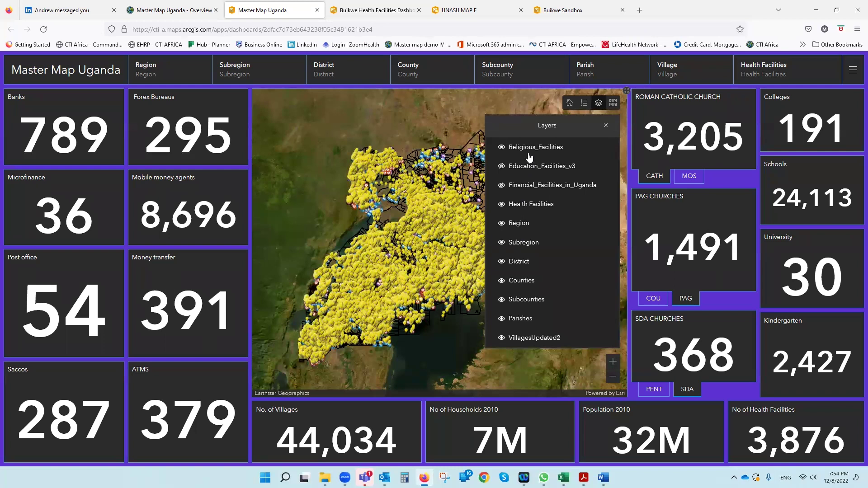
click(527, 190)
click(533, 167)
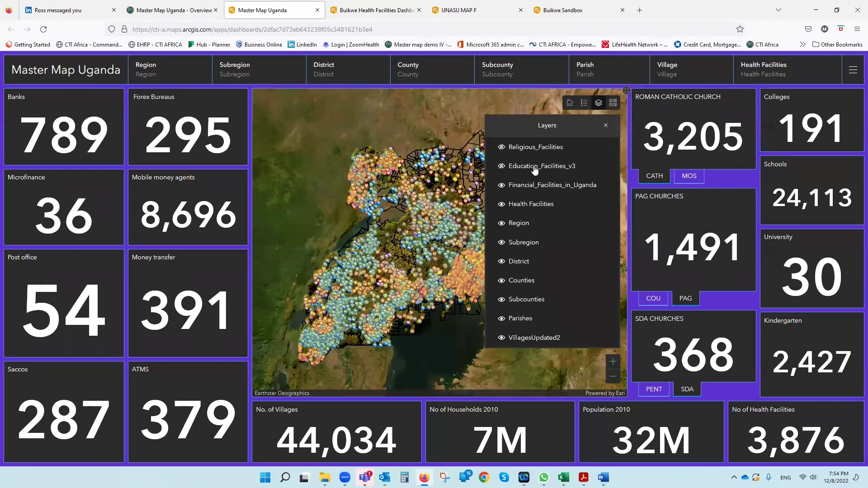
click(535, 147)
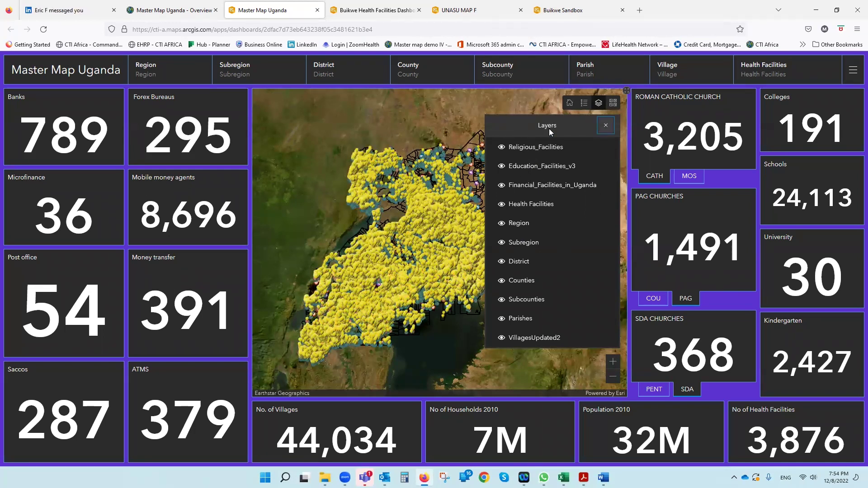
click(605, 125)
Step: Filter the dashboard to the BUSIA district
click(325, 74)
scroll(316, 170, down, 5)
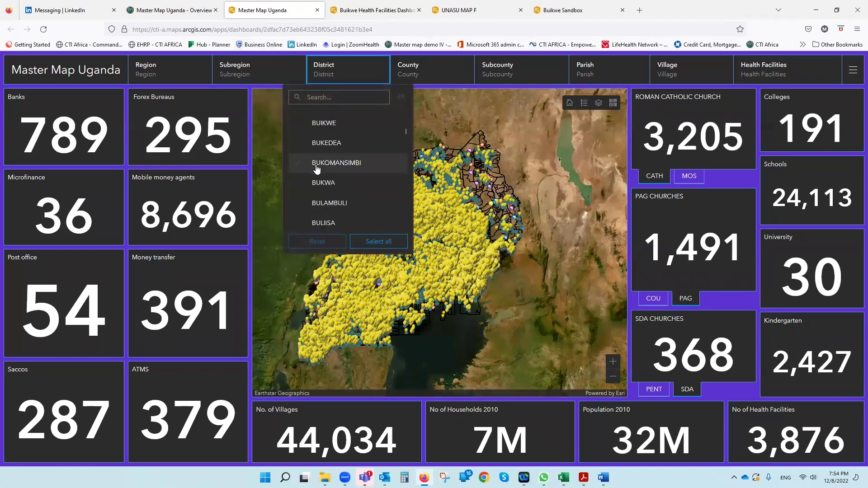
scroll(316, 169, down, 3)
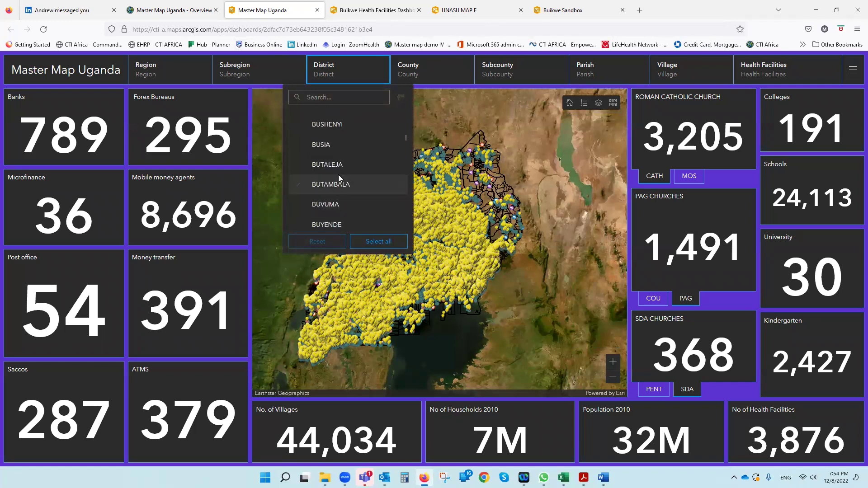
click(334, 147)
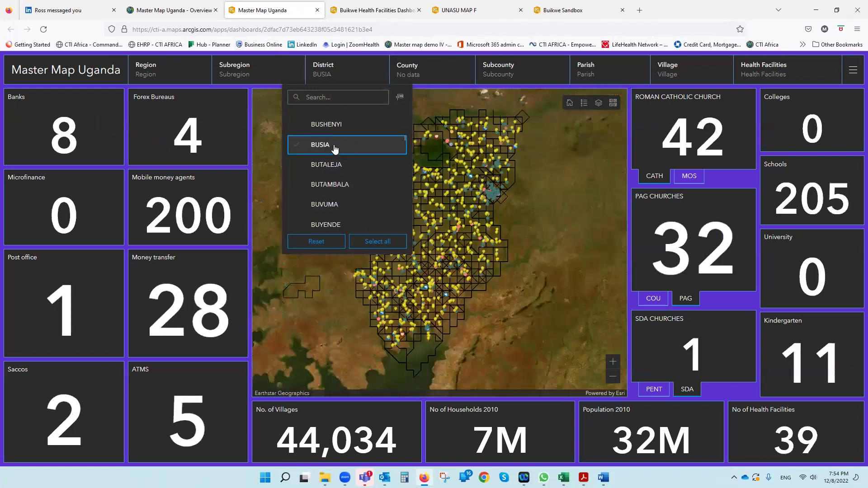
click(314, 271)
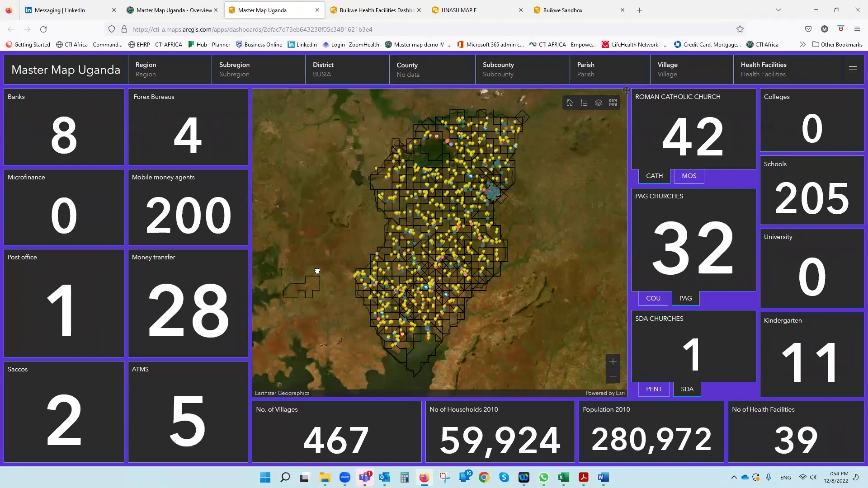
Step: Examine where Busia district lies relative to its surroundings and how its facilities are spread on the map
scroll(318, 271, down, 4)
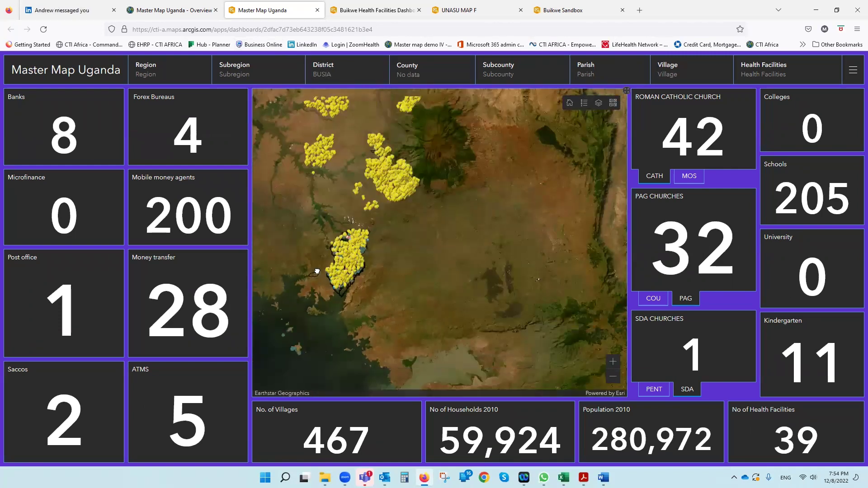
scroll(317, 271, down, 2)
drag(387, 273, 503, 244)
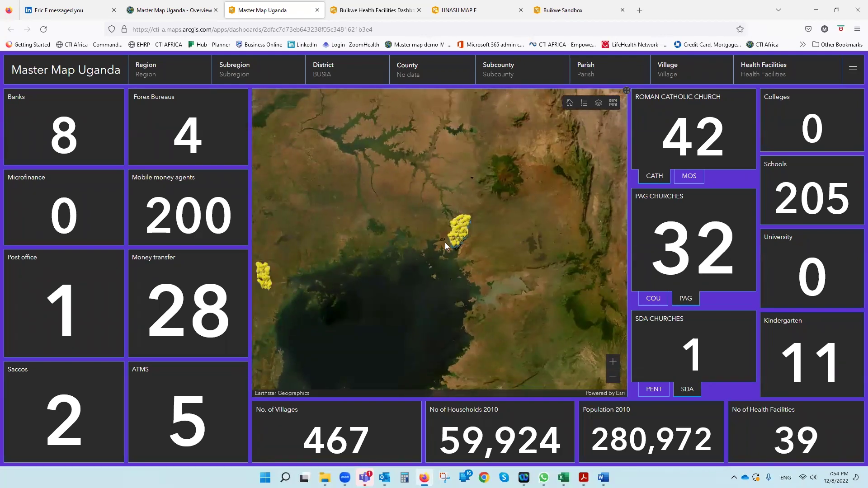
scroll(460, 243, up, 2)
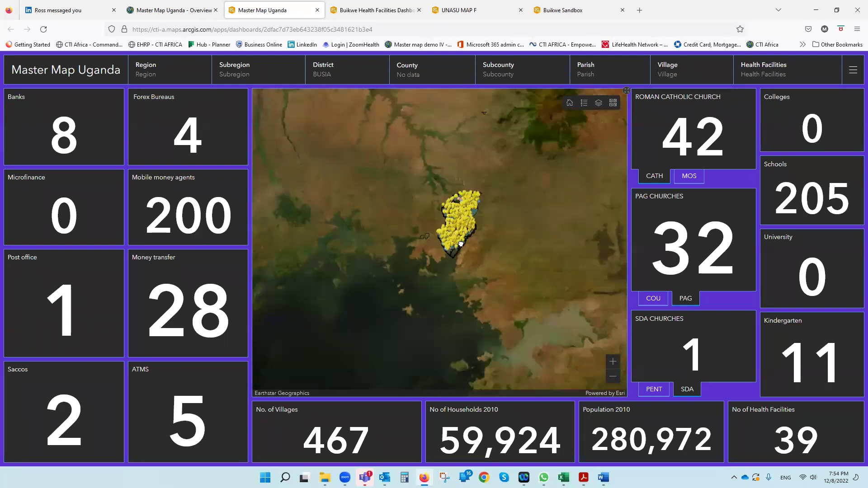
scroll(460, 244, up, 3)
drag(469, 314, 412, 375)
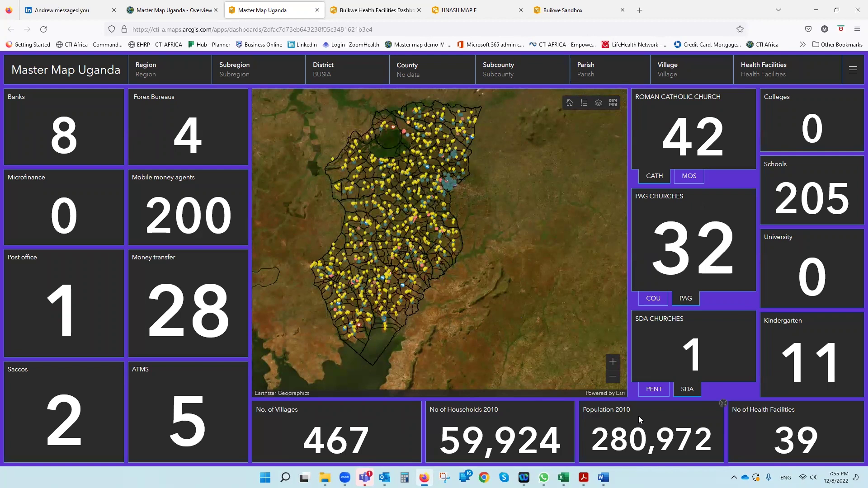
Step: Switch the religious indicators from Roman Catholic churches to mosques and from PAG churches to Church of Uganda
click(688, 177)
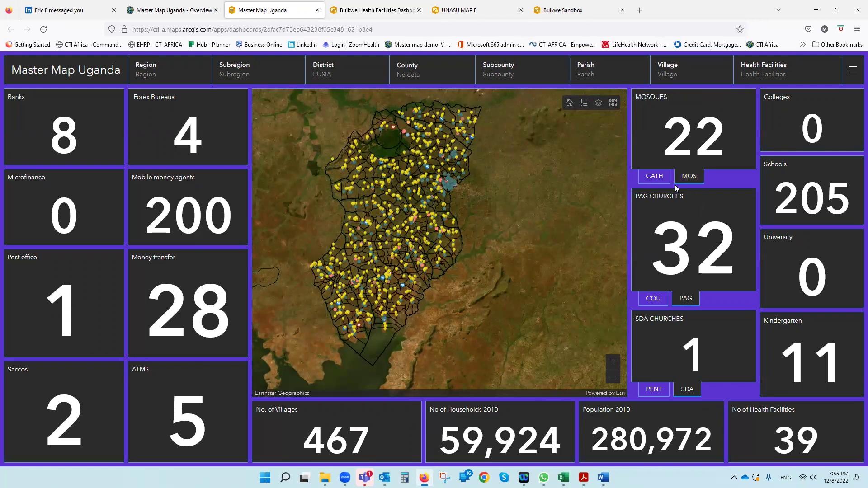
click(653, 177)
click(688, 178)
click(656, 300)
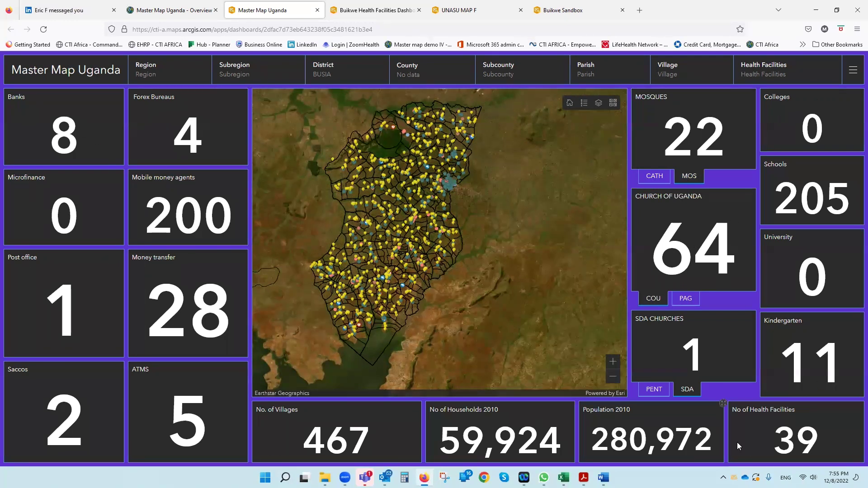
Step: Turn off the Religious_Facilities, Education_Facilities_v3 and Financial_Facilities_in_Uganda layers, leaving the health facilities on the map
click(598, 104)
click(521, 148)
click(521, 166)
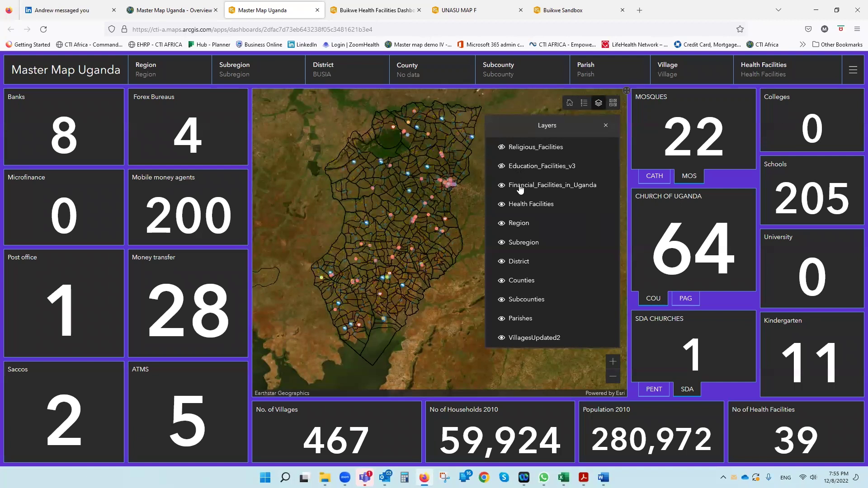
click(521, 190)
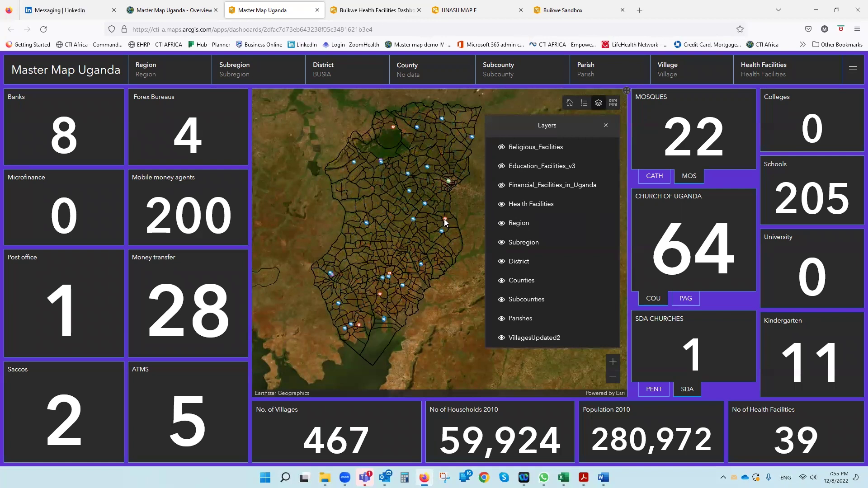
Step: Examine the district, health facility and parish records for the BUYENGO health facility near Busia's eastern edge
click(460, 249)
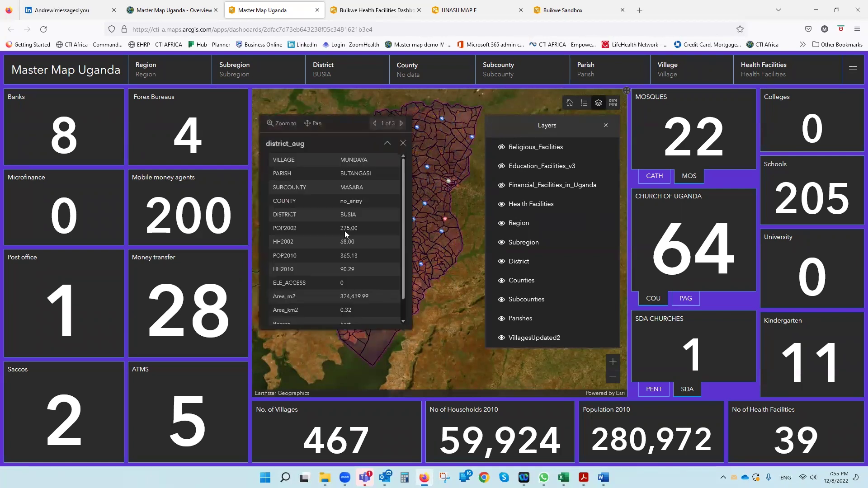
click(401, 123)
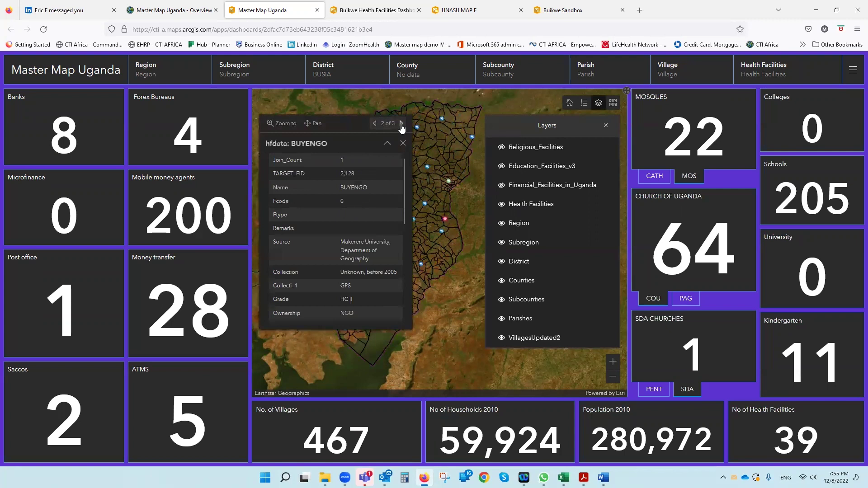
click(401, 124)
scroll(365, 180, down, 2)
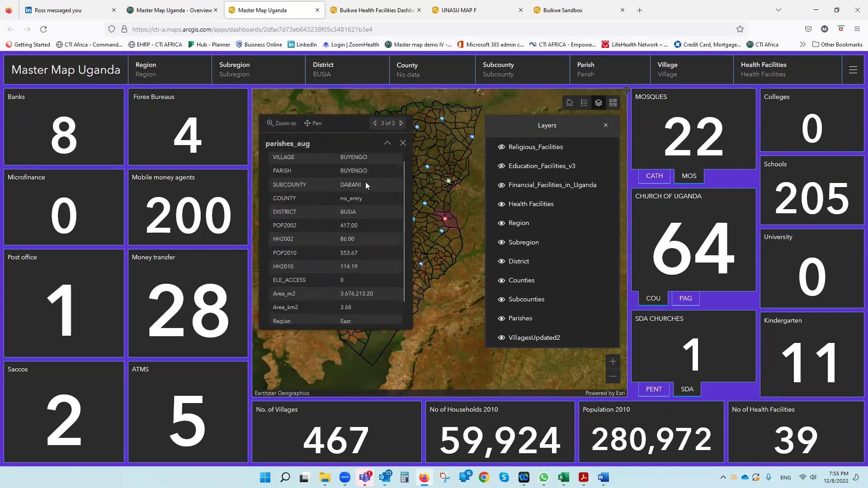
click(374, 123)
scroll(366, 204, down, 1)
scroll(366, 204, down, 3)
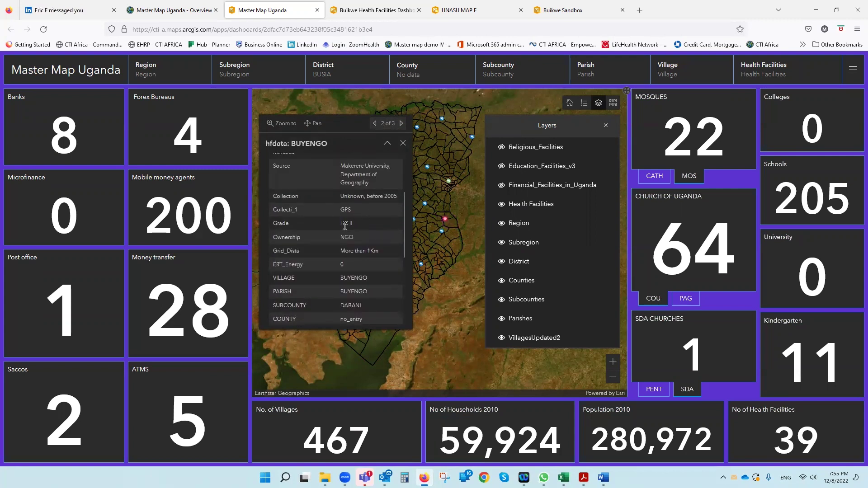
scroll(367, 216, up, 2)
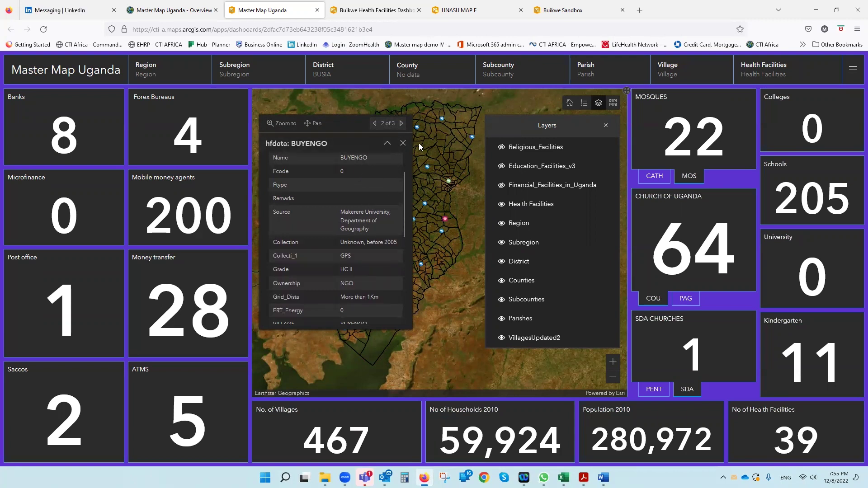
click(403, 143)
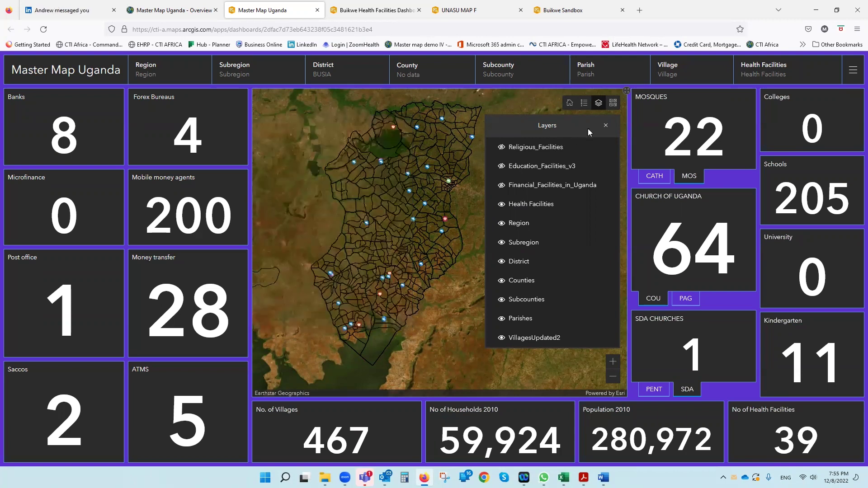
click(606, 127)
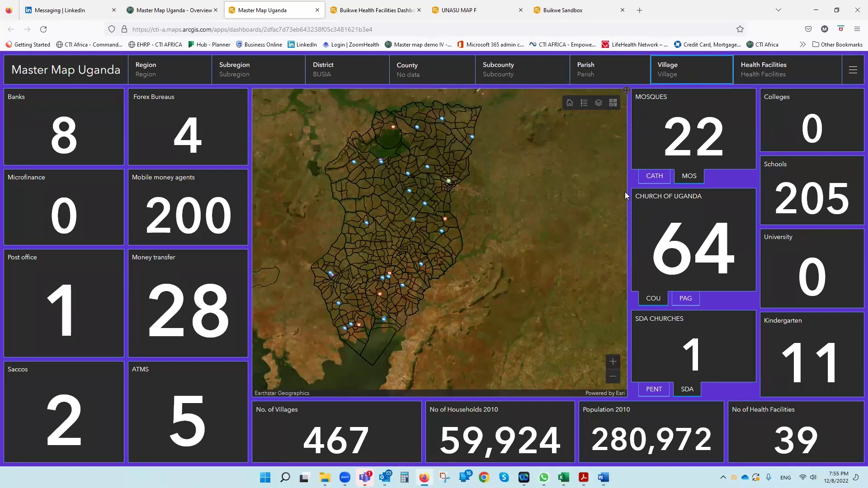
Step: Filter the dashboard to the village ALUPE within Busia district
click(674, 82)
scroll(685, 238, down, 3)
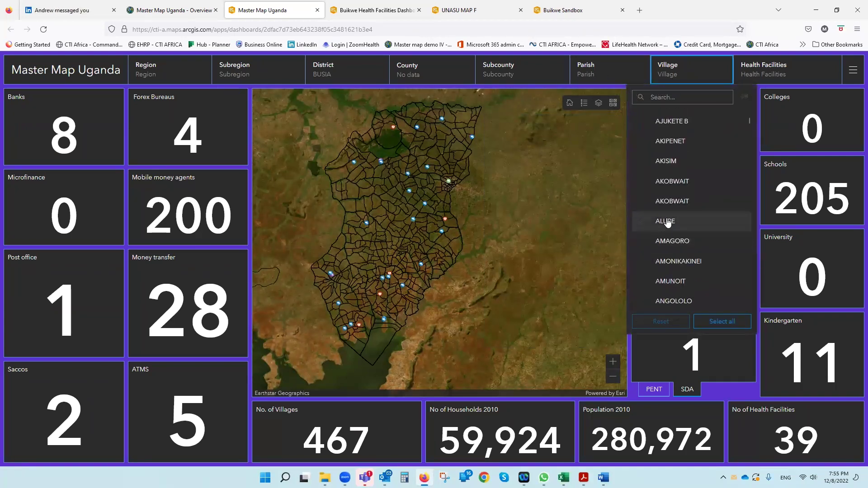
click(666, 222)
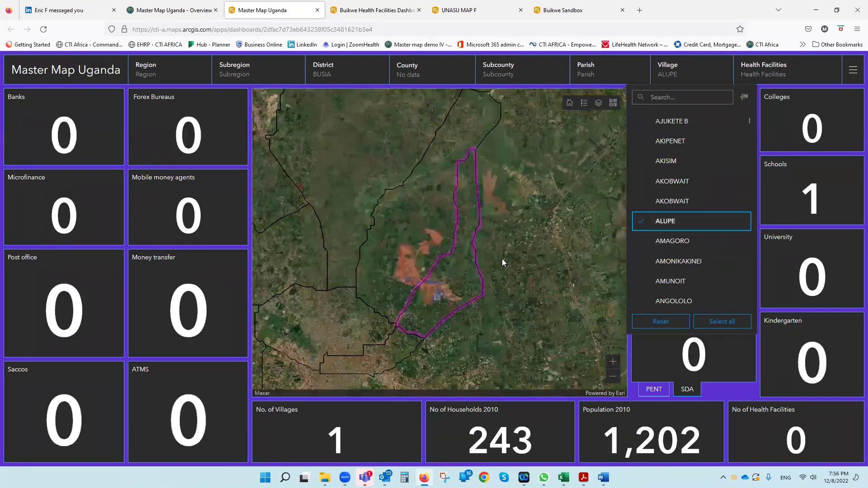
scroll(470, 261, up, 2)
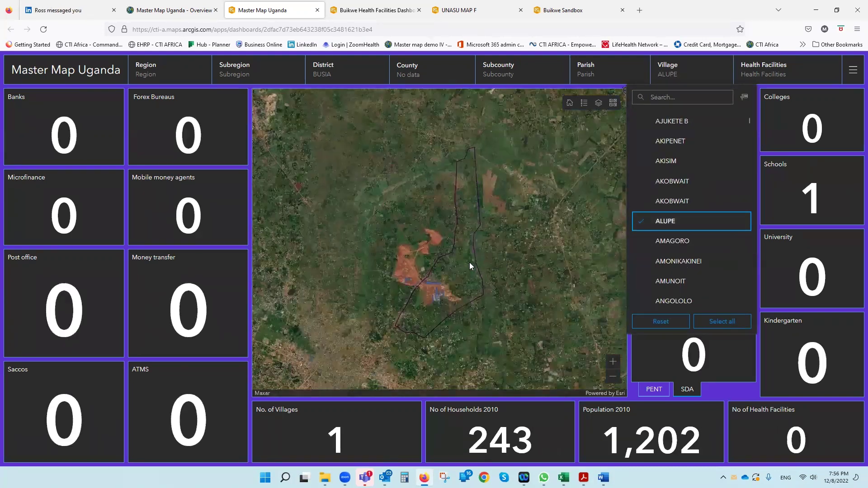
scroll(455, 266, down, 2)
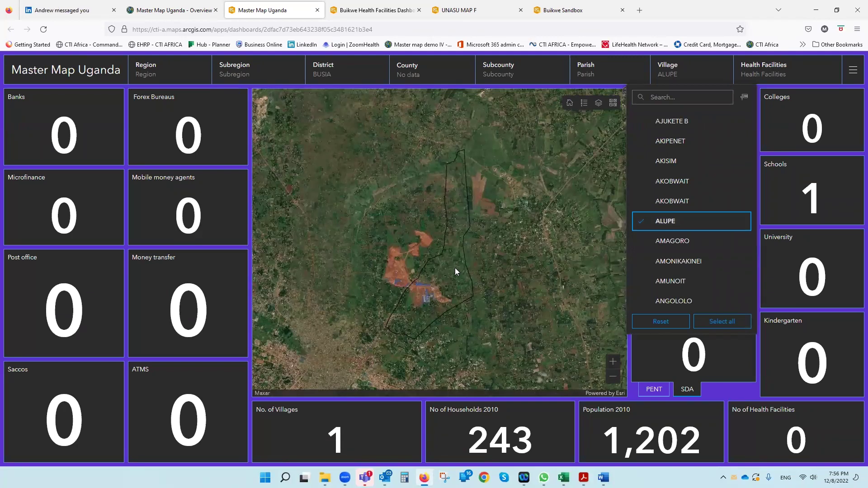
scroll(455, 270, up, 2)
scroll(445, 285, down, 2)
click(616, 231)
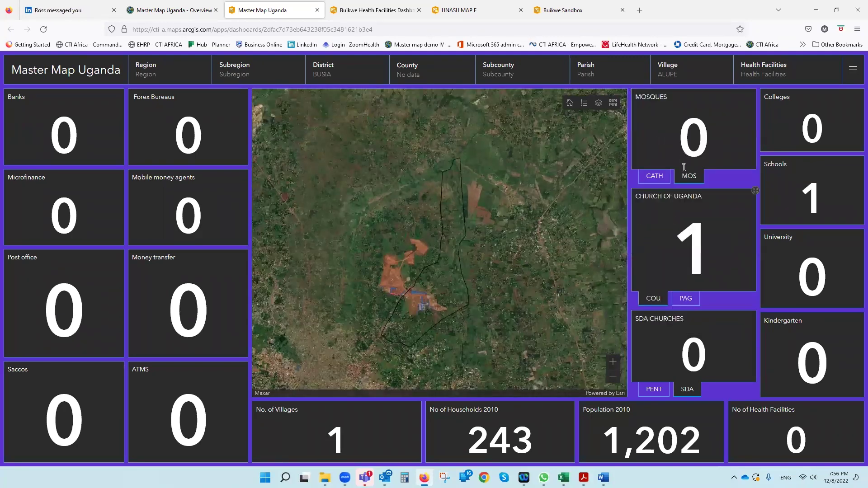
Step: Switch the religious indicators for the ALUPE village to PAG churches and Roman Catholic churches
click(686, 298)
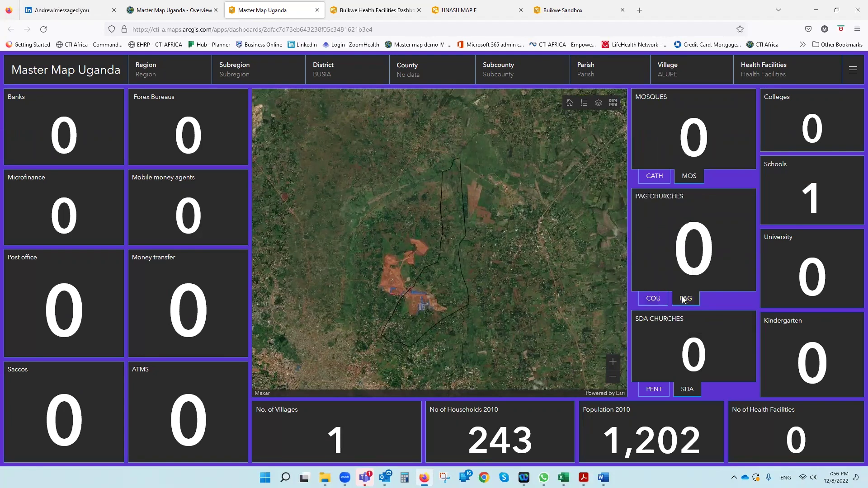
click(659, 179)
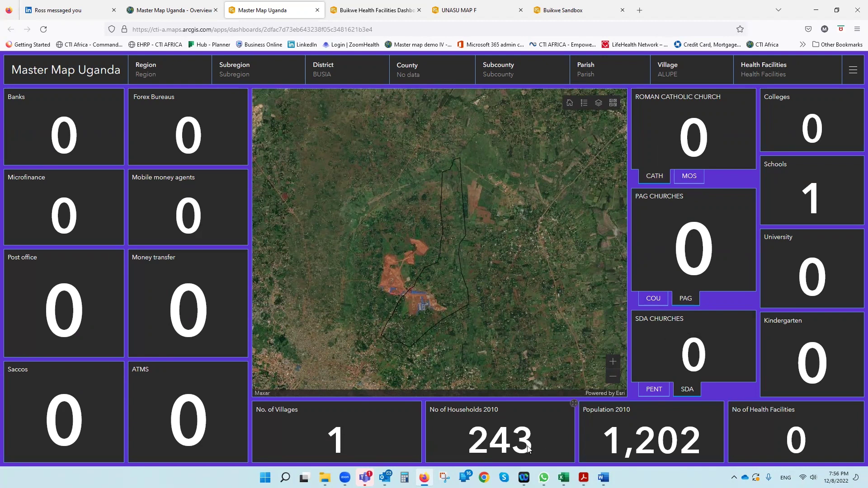
scroll(447, 270, up, 1)
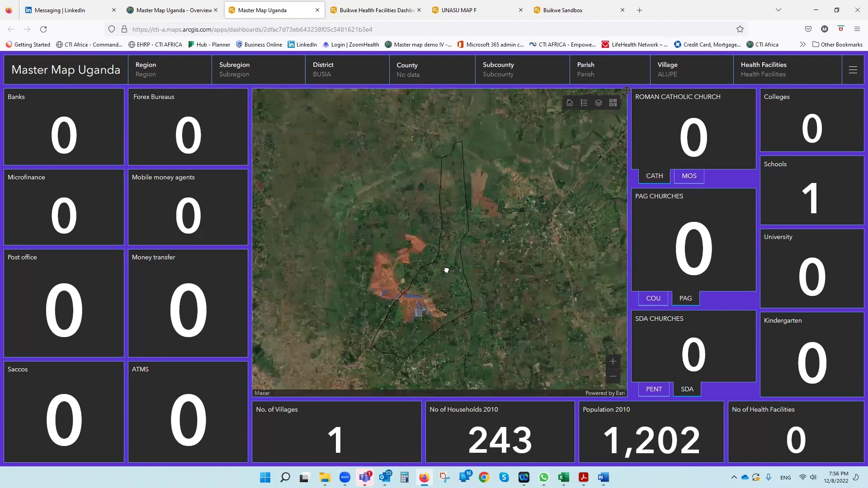
scroll(443, 283, down, 3)
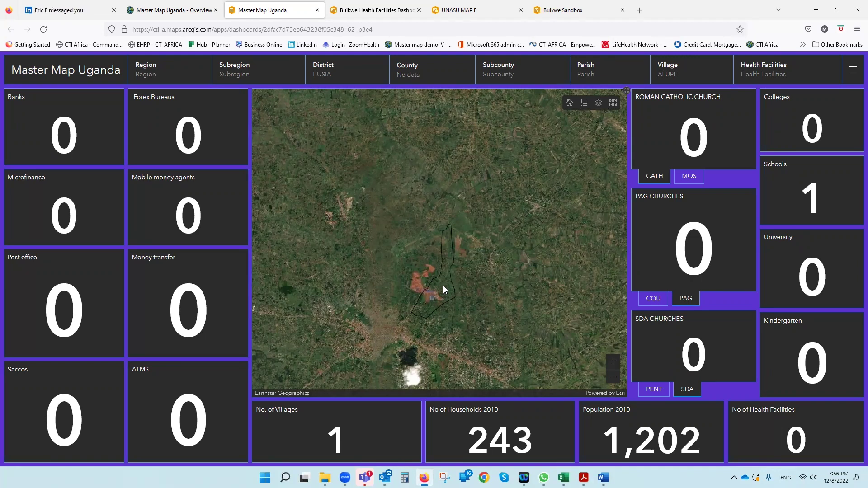
scroll(443, 285, down, 1)
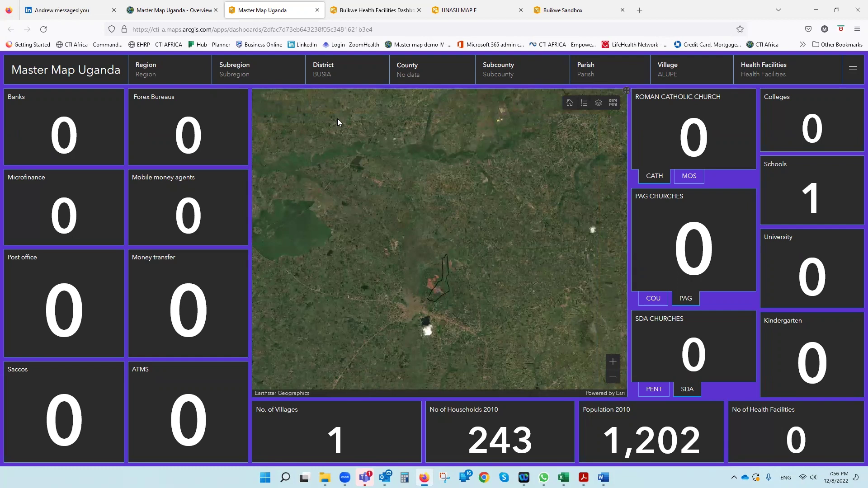
scroll(367, 179, down, 1)
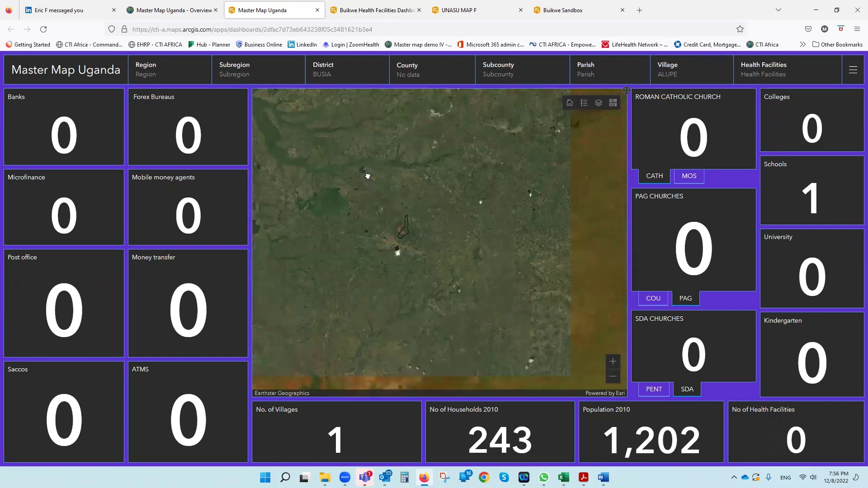
scroll(368, 179, down, 1)
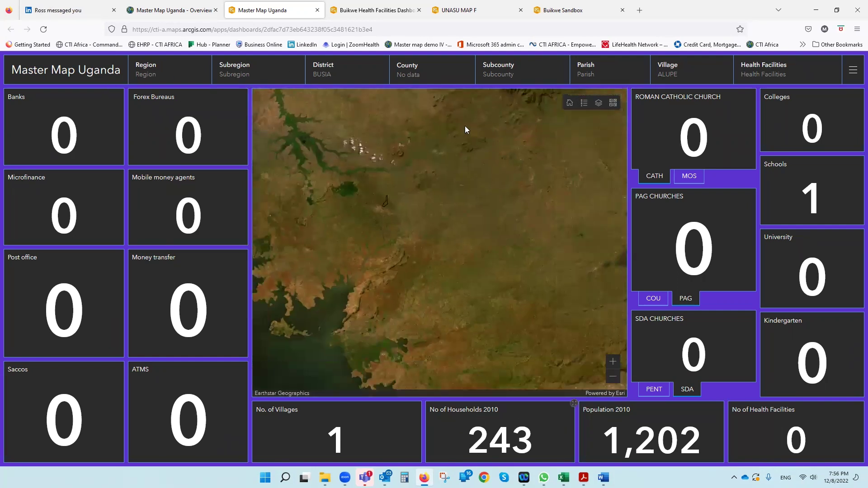
Step: Clear the village and district filters so the dashboard covers all of Uganda
click(677, 80)
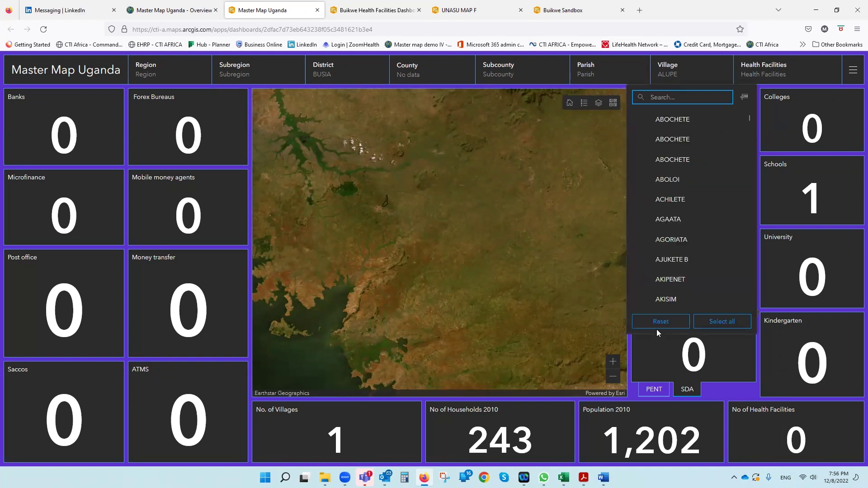
click(659, 322)
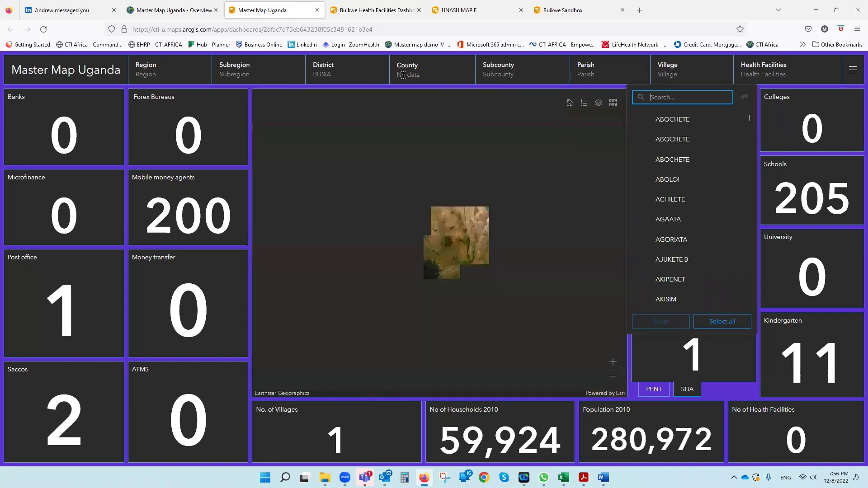
click(339, 76)
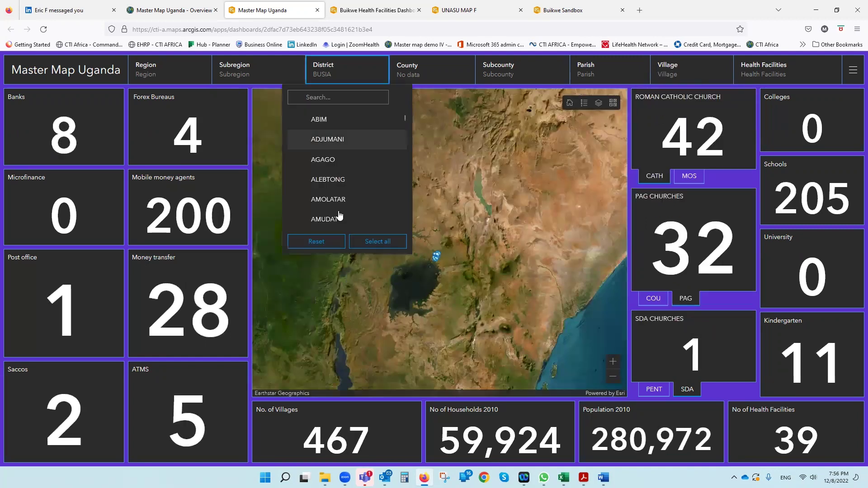
click(322, 242)
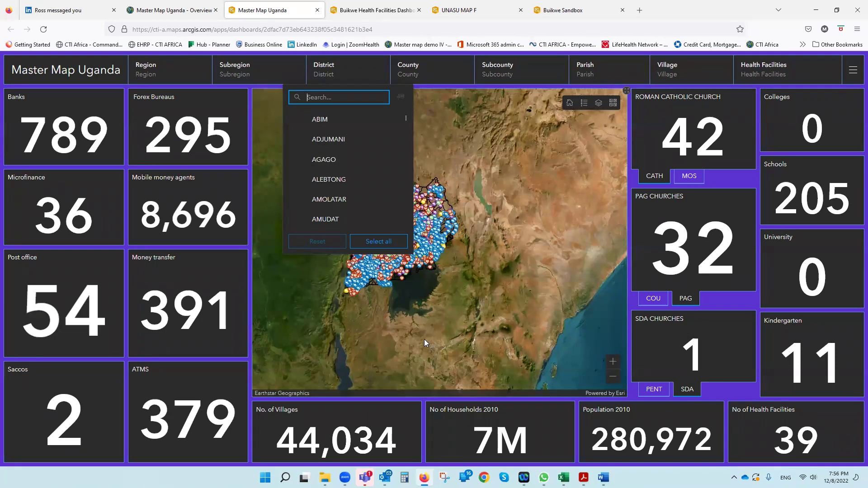
Step: Switch to the Buikwe Health Facilities dashboard and examine the population and household data and the mortuary services chart
click(388, 9)
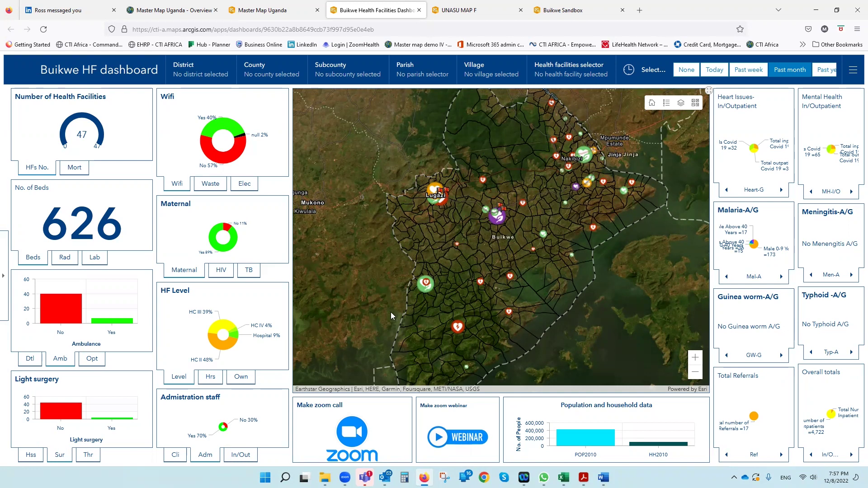
mouse_move(586, 441)
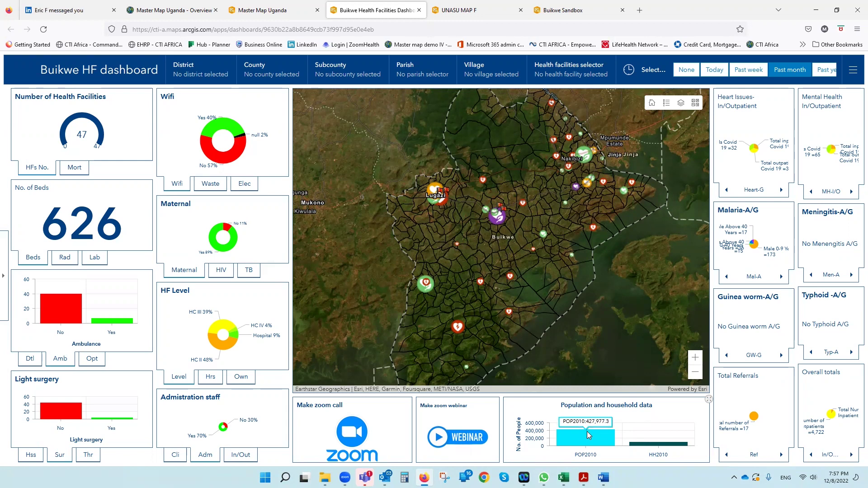
mouse_move(660, 445)
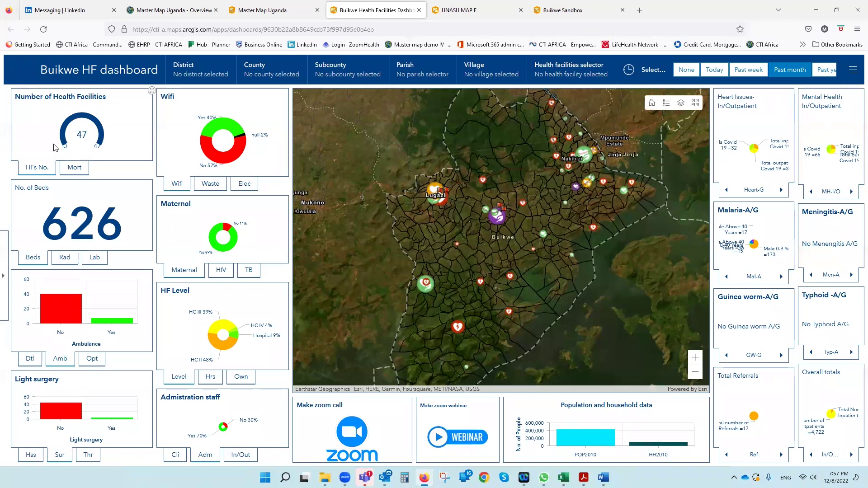
click(86, 168)
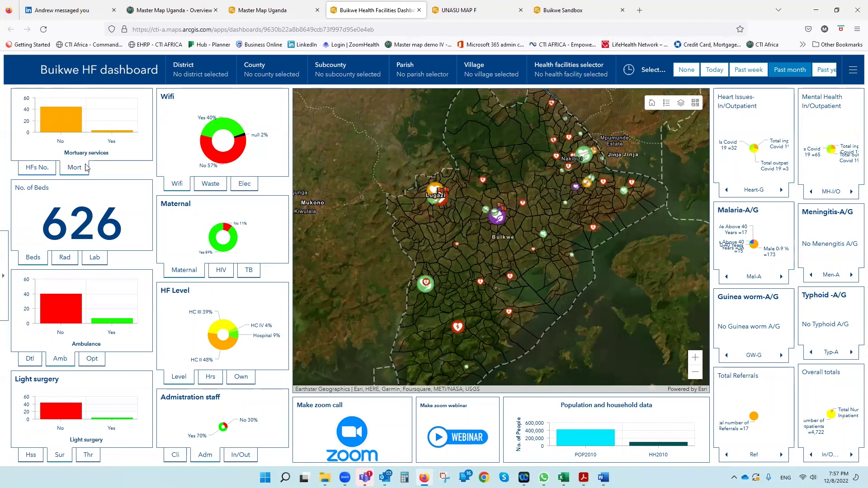
mouse_move(114, 134)
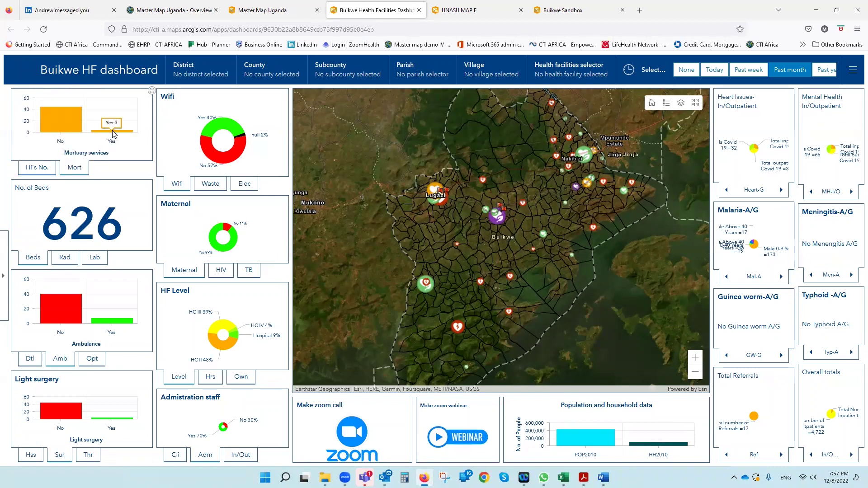
click(37, 167)
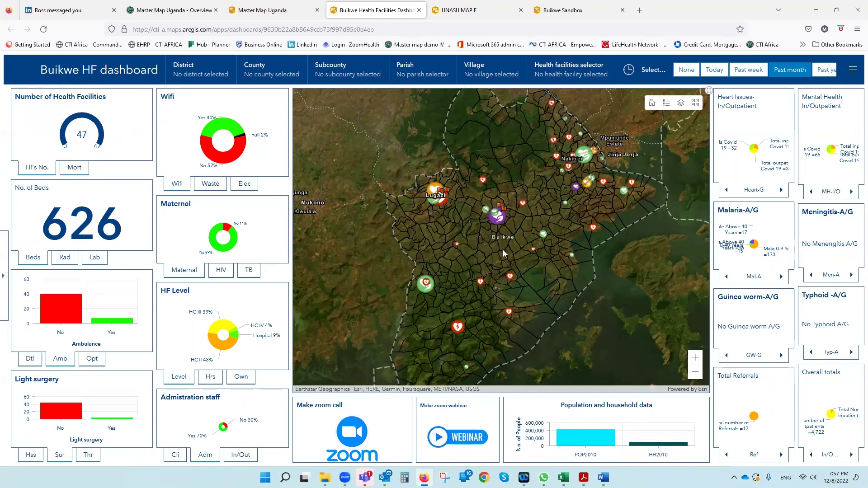
Step: Replace the bed count with the Laboratory chart and the Ambulance chart with the Dental chart
click(65, 261)
click(92, 259)
mouse_move(119, 325)
click(96, 365)
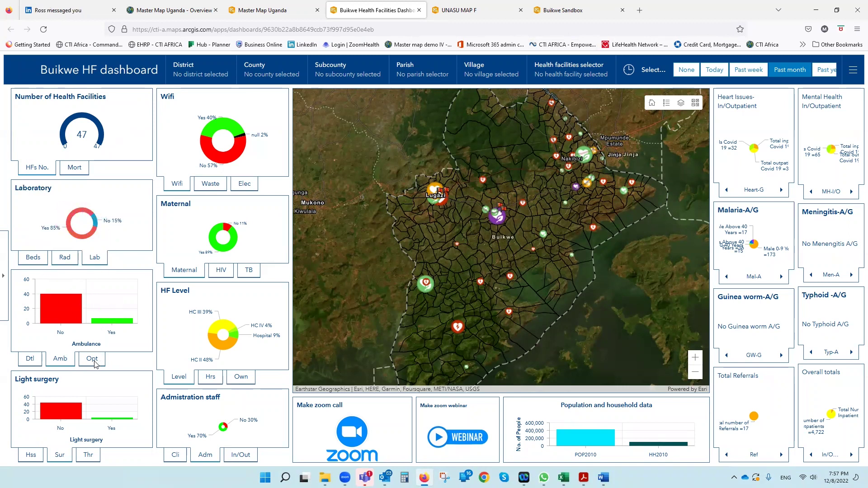
click(36, 360)
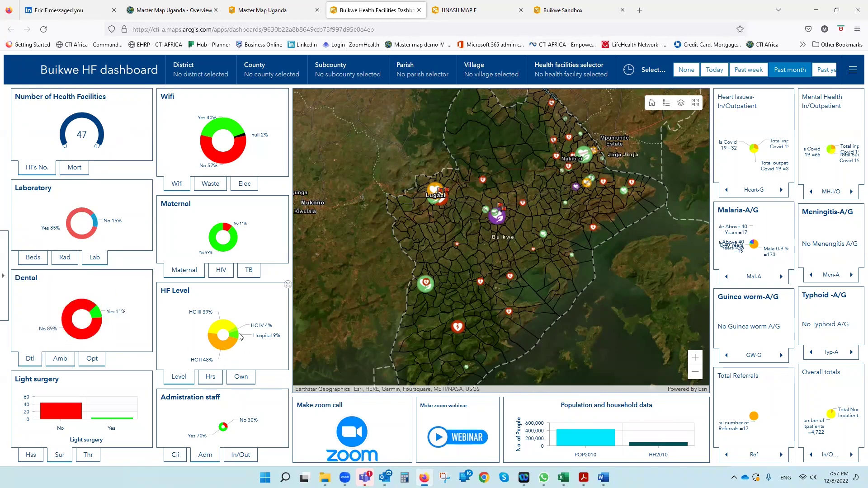
Step: Filter the health facilities to those with Day_and_Night operating hours and Government ownership
click(214, 378)
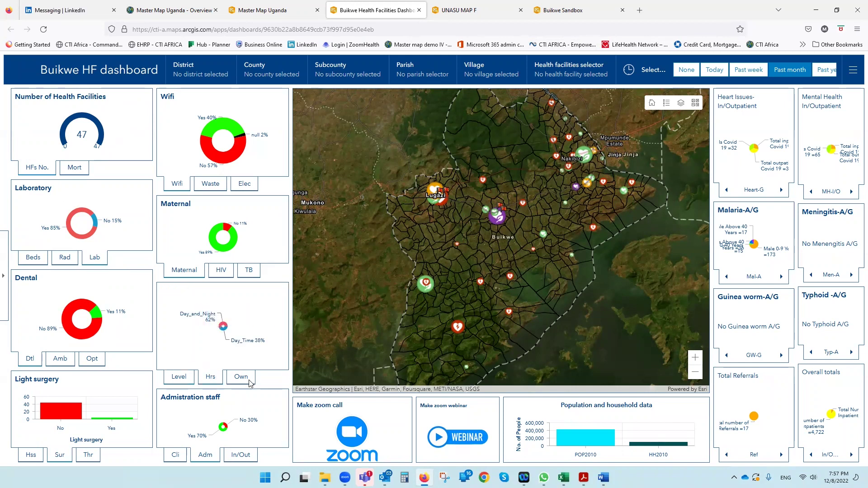
mouse_move(223, 324)
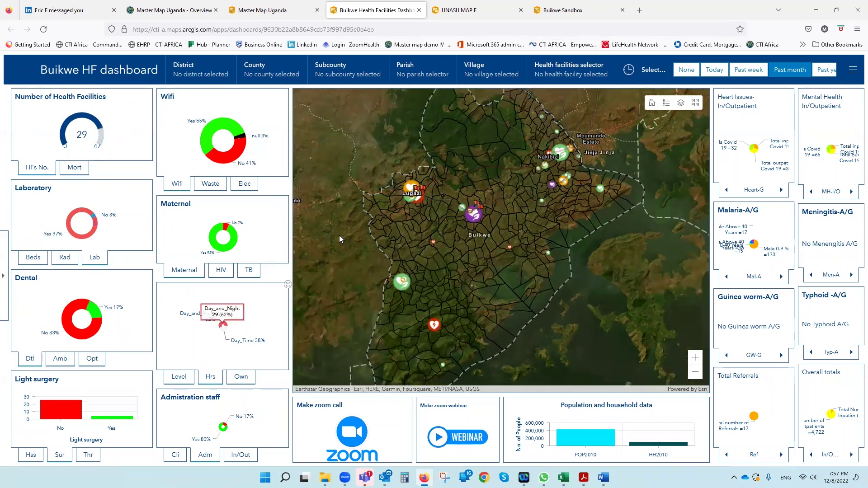
click(240, 377)
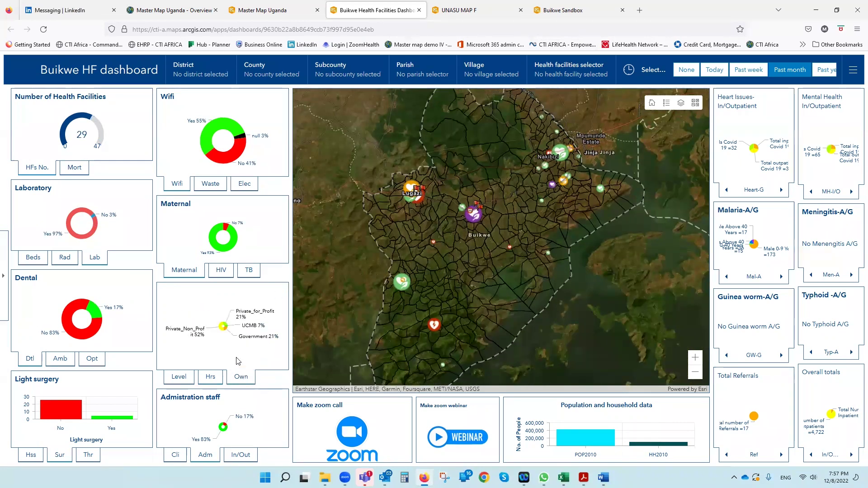
click(226, 331)
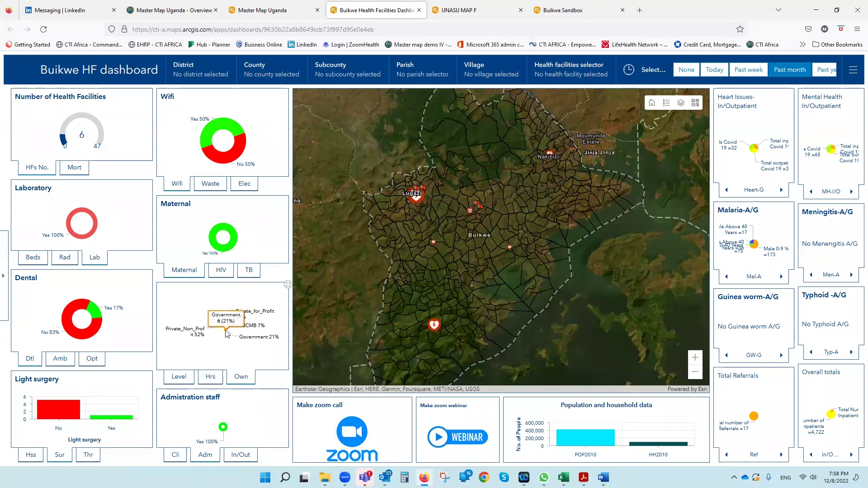
Step: Display the bed count and HF Level indicators, and filter the government facilities to those with a theatre
click(35, 257)
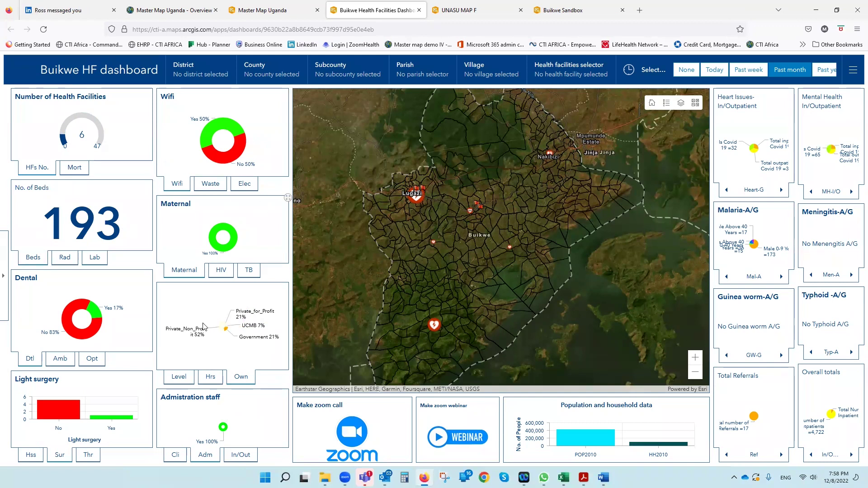
click(183, 380)
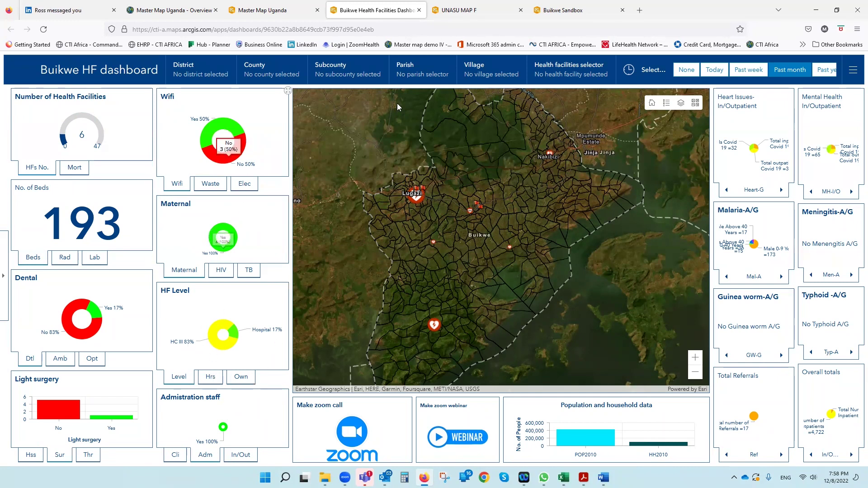
click(93, 456)
click(114, 415)
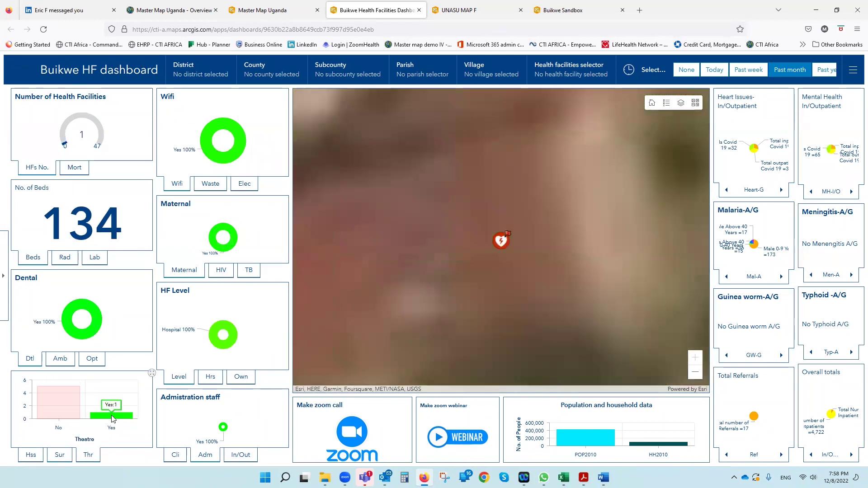
Step: Examine the KAWOLO HOSPITAL record on the map, covering its in-charge contacts, ownership, operating hours and laboratory services
scroll(415, 295, down, 2)
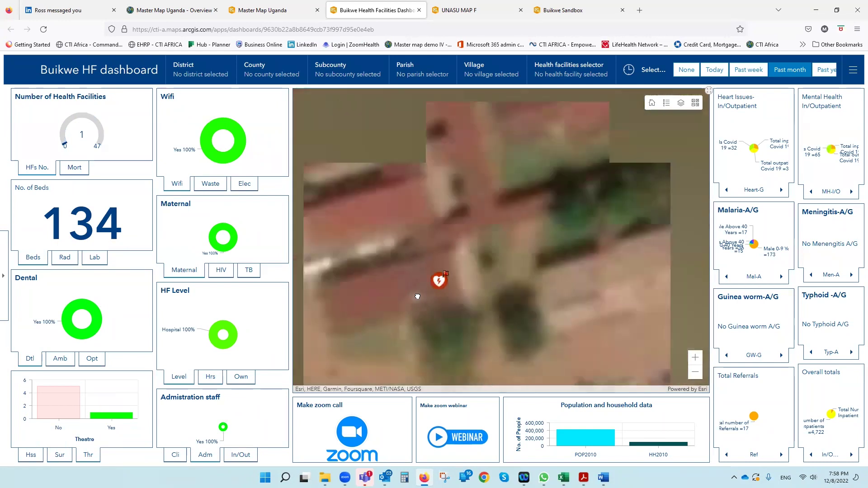
scroll(417, 296, down, 3)
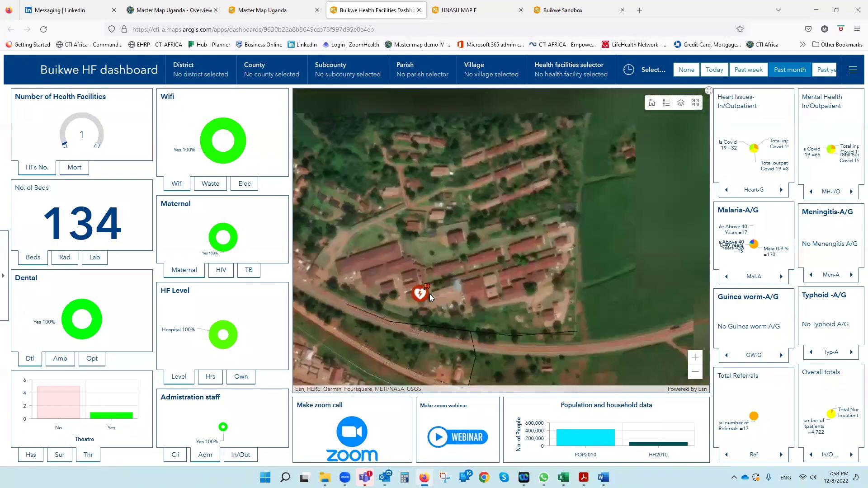
click(425, 295)
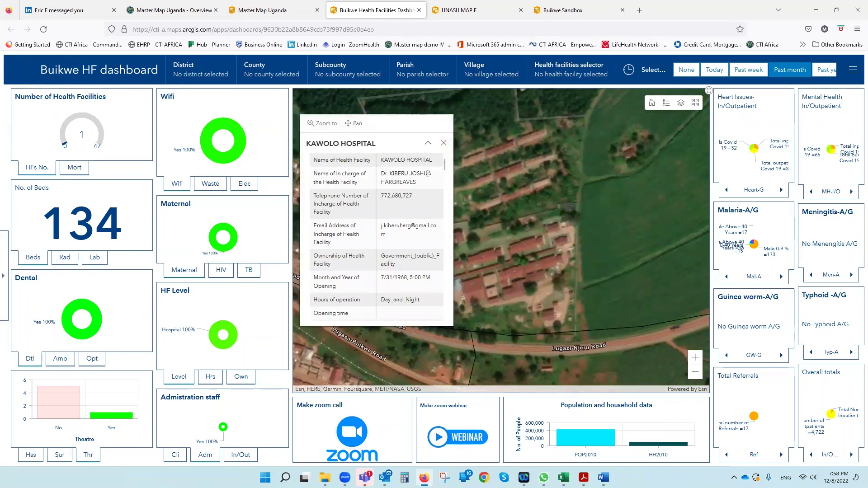
scroll(428, 174, down, 2)
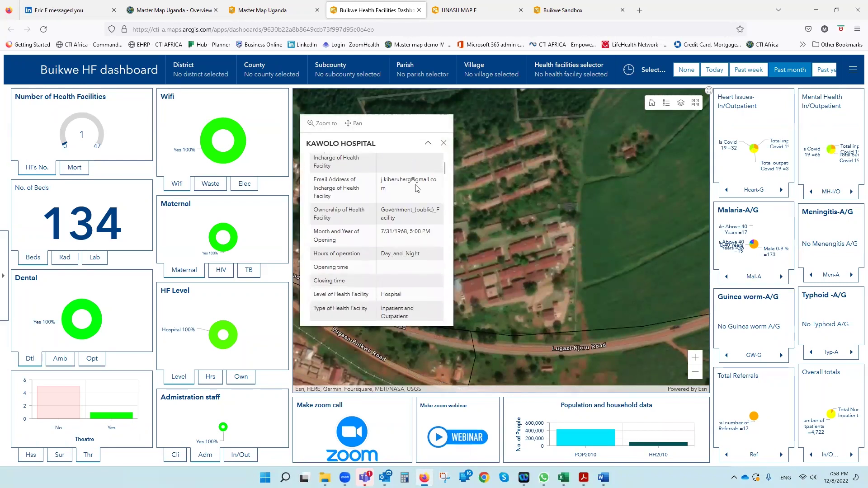
scroll(416, 189, up, 2)
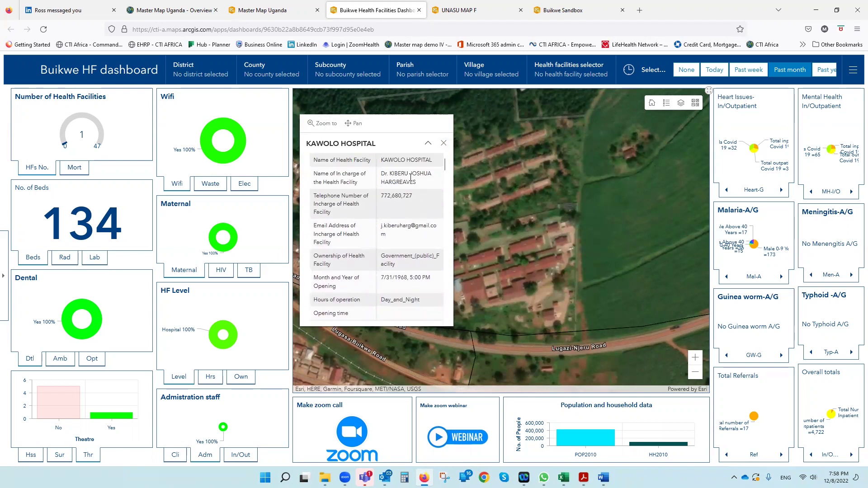
scroll(411, 178, down, 12)
scroll(415, 186, down, 5)
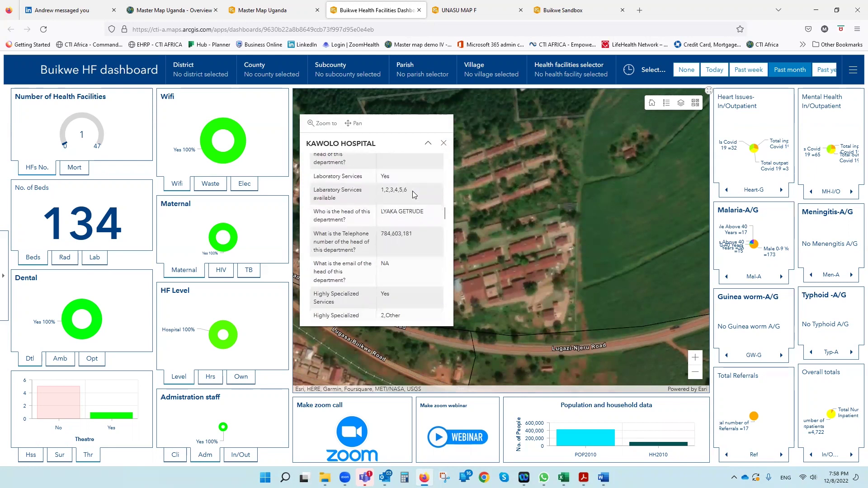
scroll(412, 194, down, 2)
click(443, 143)
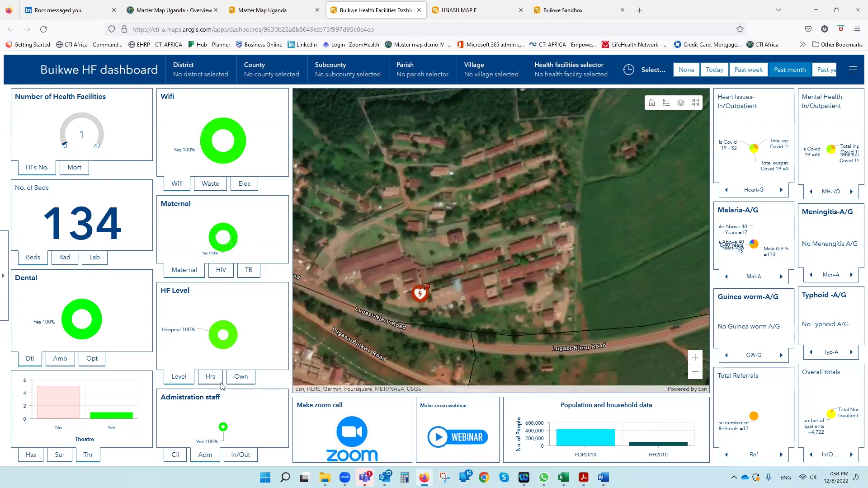
Step: Remove the Government ownership filter from the health facilities
click(242, 380)
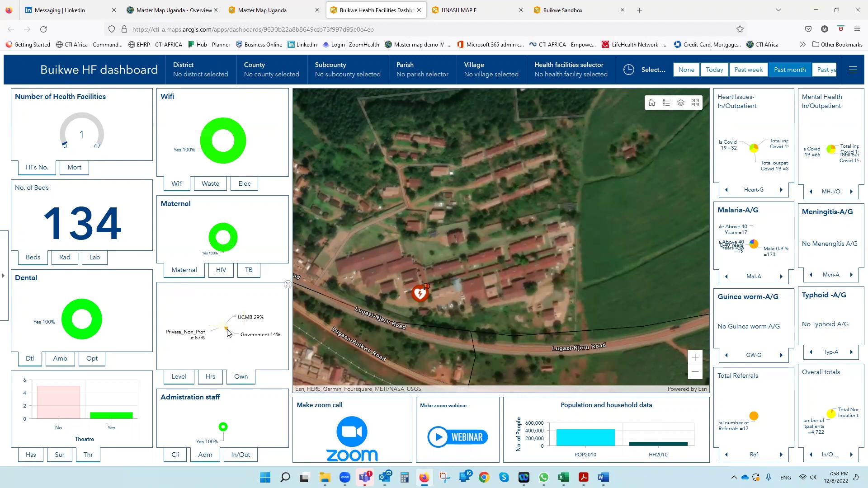
click(228, 334)
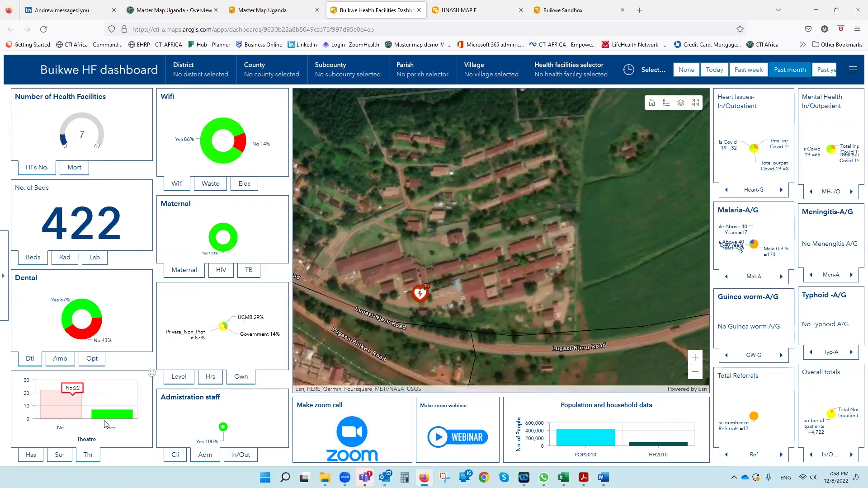
Step: Remove the theatre filter from the health facilities and display the HF Level indicator
click(118, 420)
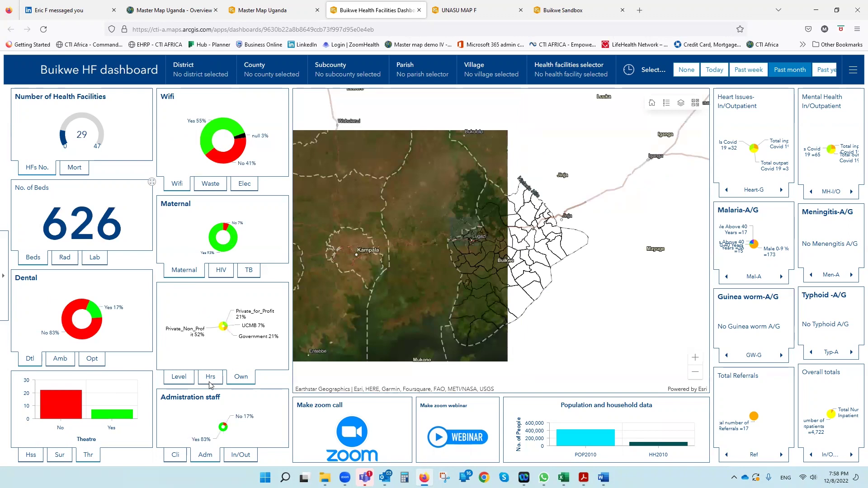
click(185, 379)
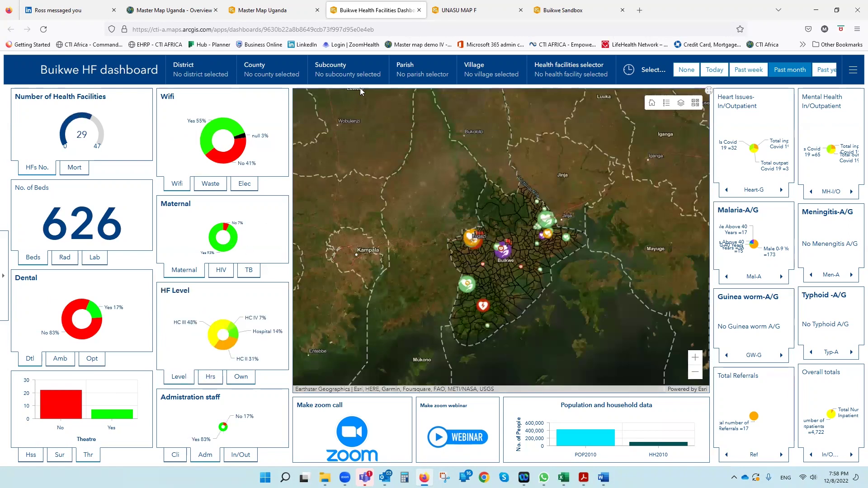
Step: Filter the health facilities dashboard to the BUIKWE parish
click(406, 72)
click(407, 220)
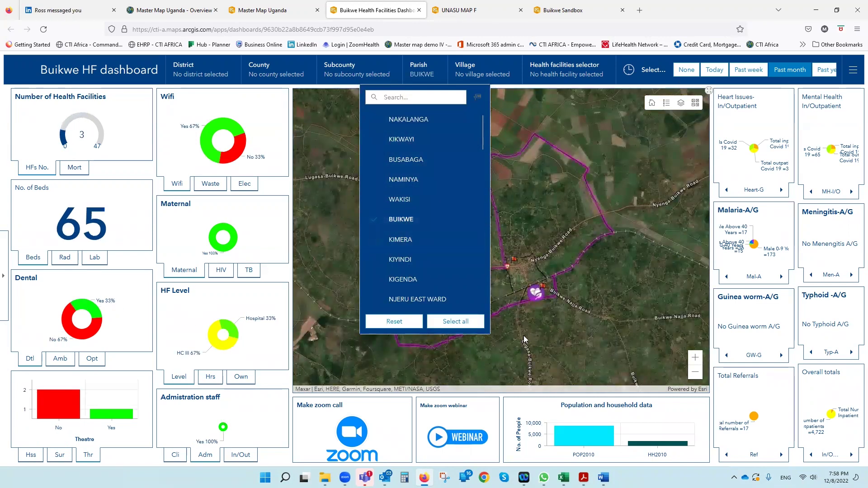
click(360, 293)
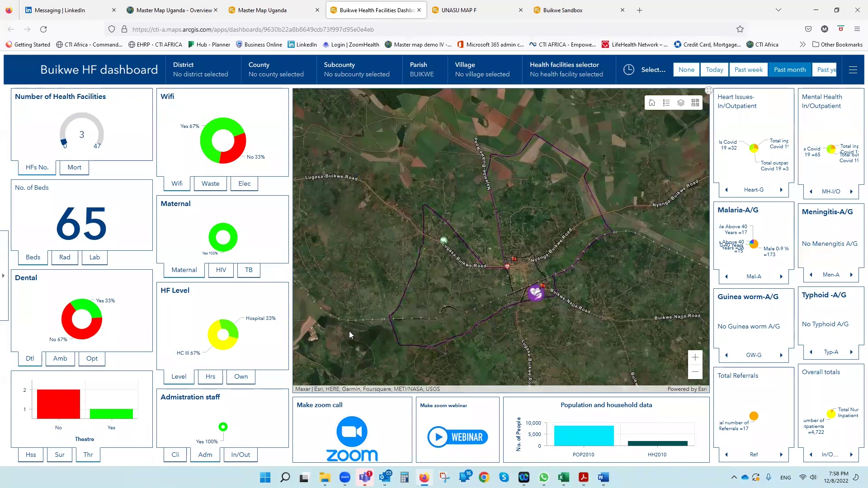
Step: Display the operating hours indicator and remove its Day_and_Night filter from the BUIKWE parish facilities
click(211, 376)
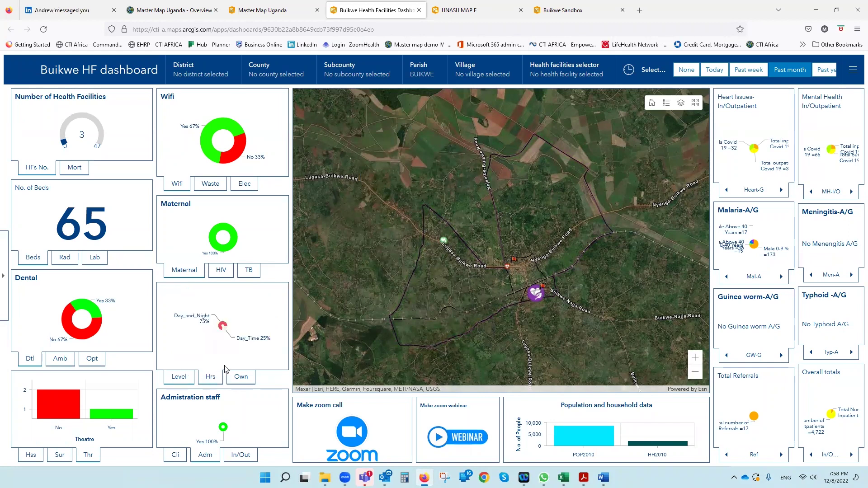
click(225, 328)
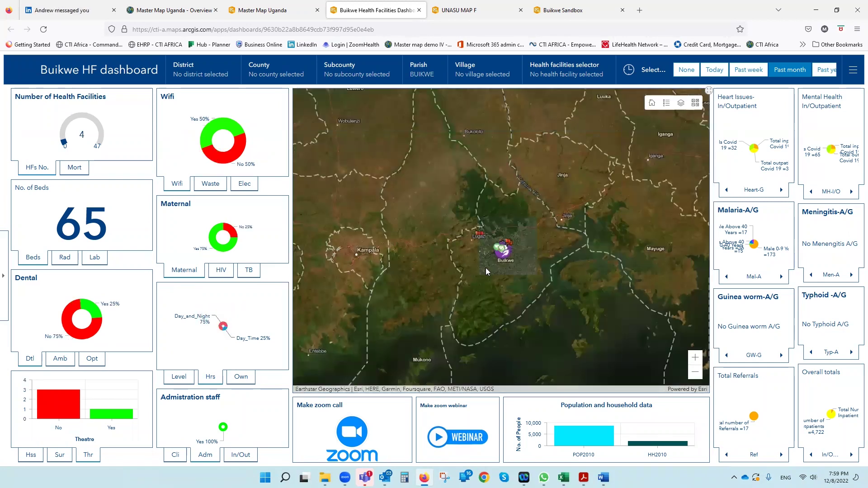
scroll(494, 267, up, 2)
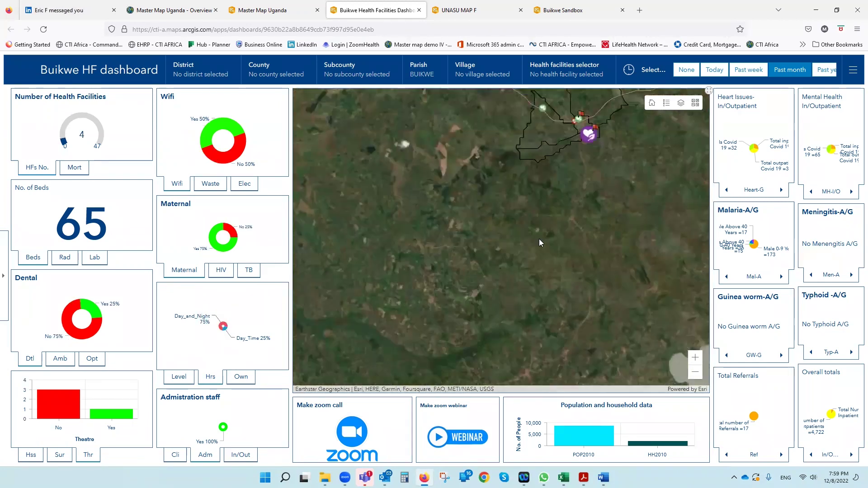
drag(539, 238, 502, 308)
drag(520, 194, 493, 243)
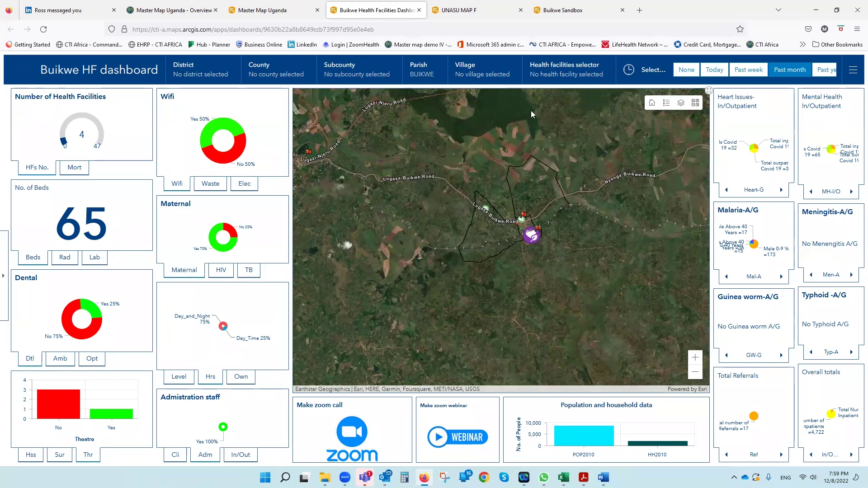
Step: Check the facilities offered in the Health facilities selector without choosing one
click(567, 74)
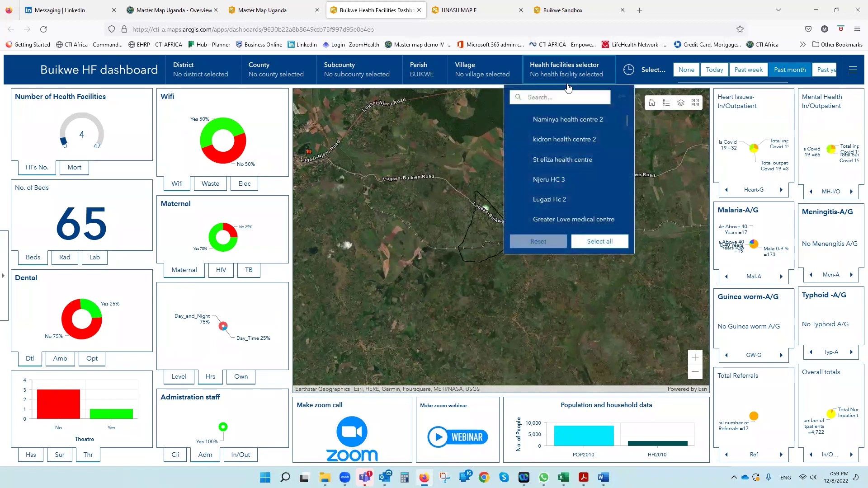
click(532, 197)
click(486, 179)
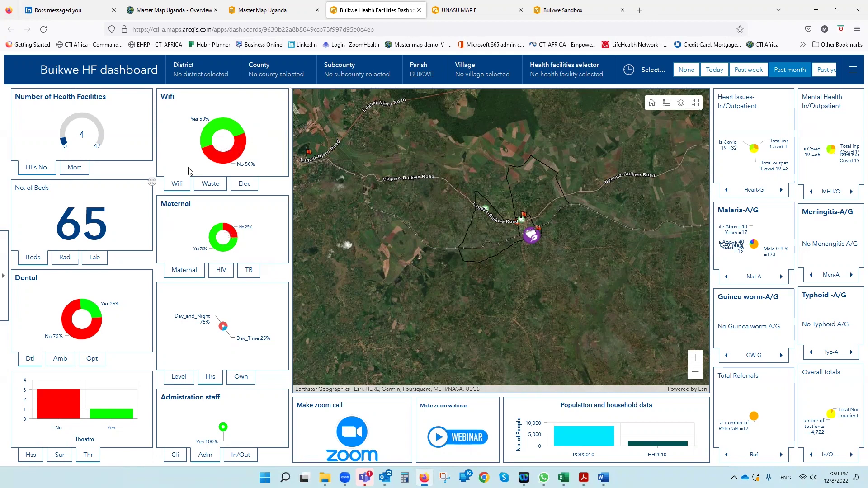
Step: View the diabetes in/outpatient indicator (Diab-G) and return to the heart issues indicator (Heart-G)
mouse_move(584, 442)
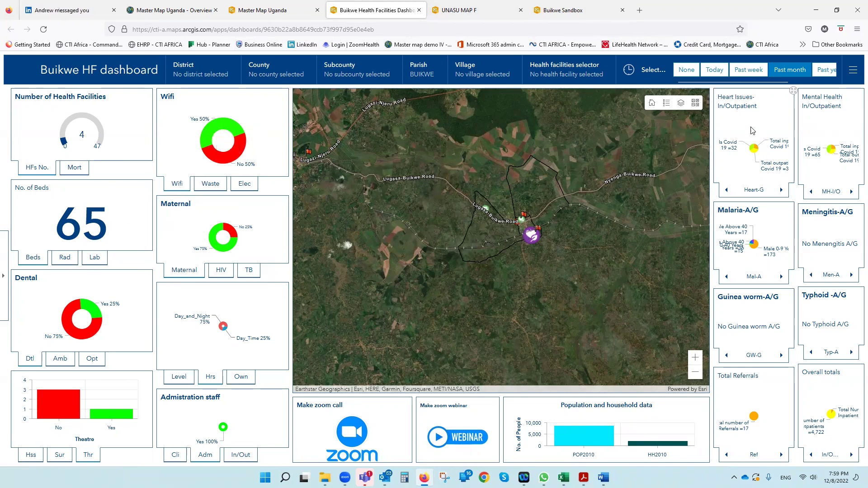
mouse_move(778, 169)
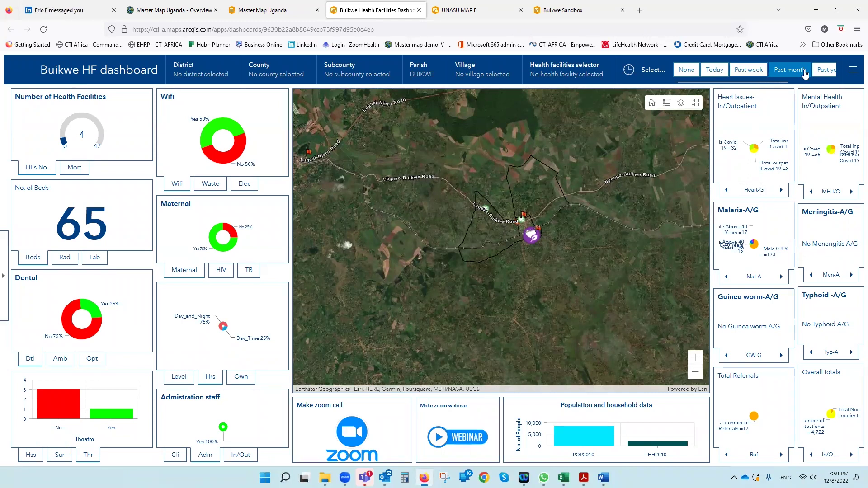
click(754, 191)
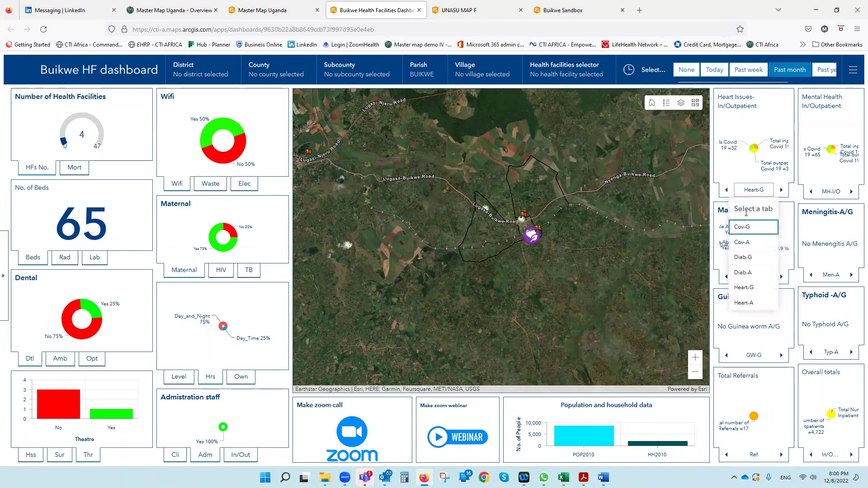
click(745, 257)
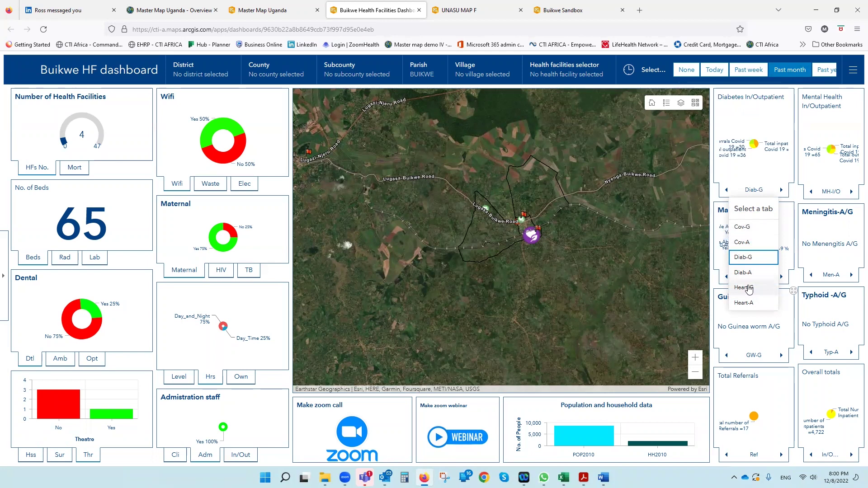
click(745, 288)
Step: Display the mental health MH-A/G and trauma Tra-A indicators, and switch the maternal indicator to HIV
click(830, 192)
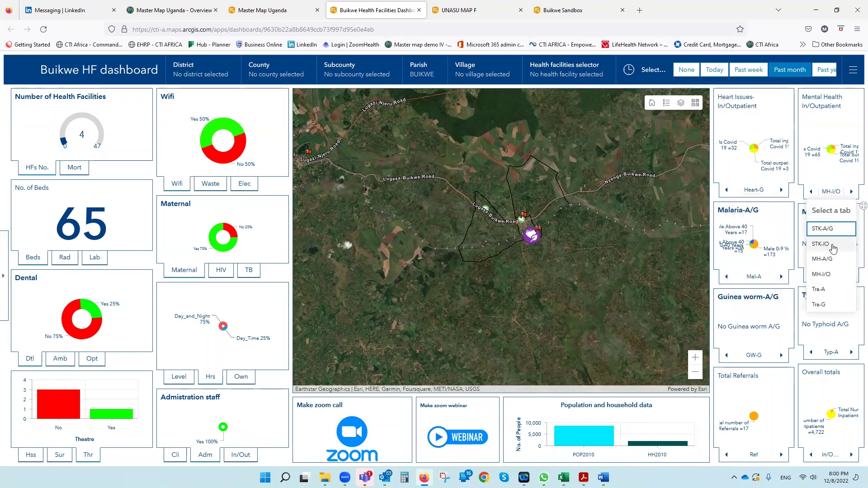
click(831, 265)
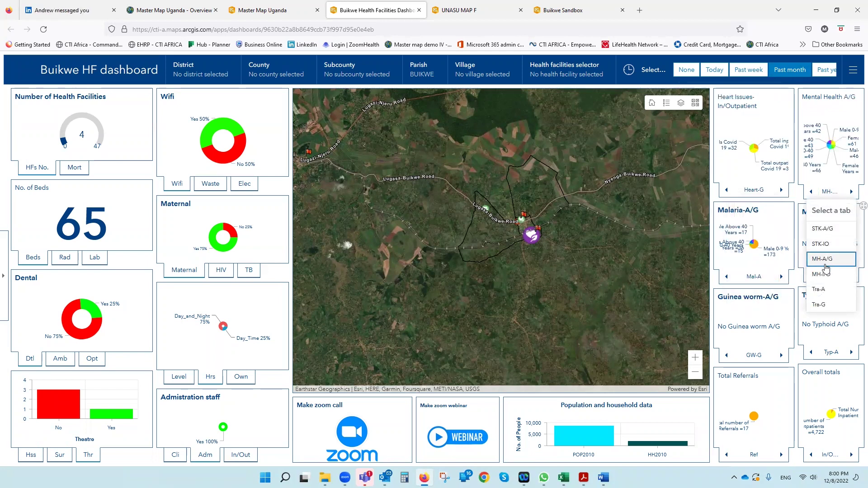
click(820, 291)
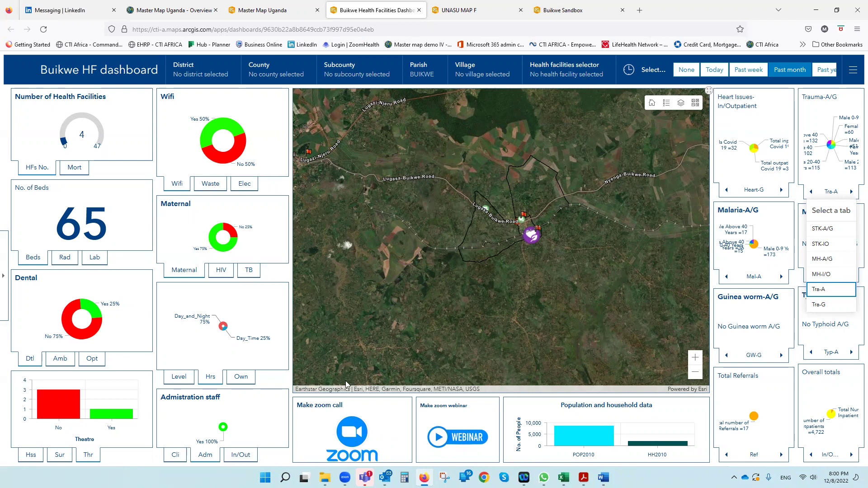
click(215, 270)
mouse_move(239, 235)
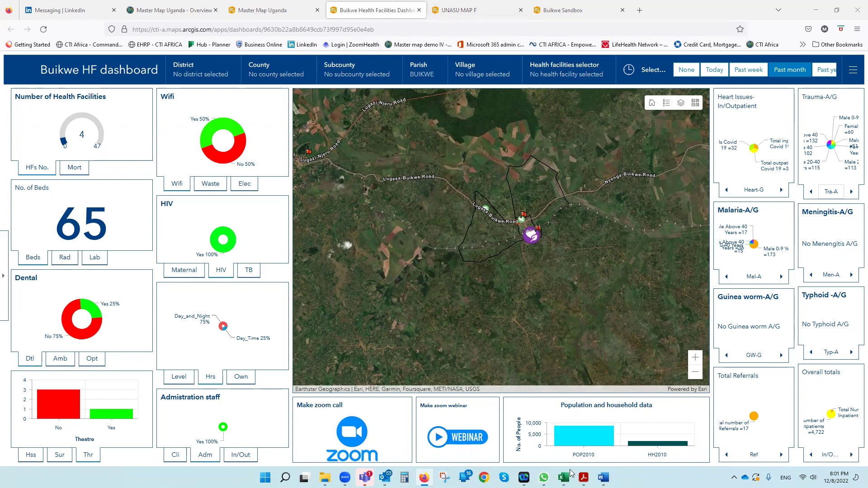
Step: Switch to the Buikwe Sandbox oct 1 workbook in Excel and go to the first columns of the Data Clean sheet
mouse_move(563, 477)
click(505, 421)
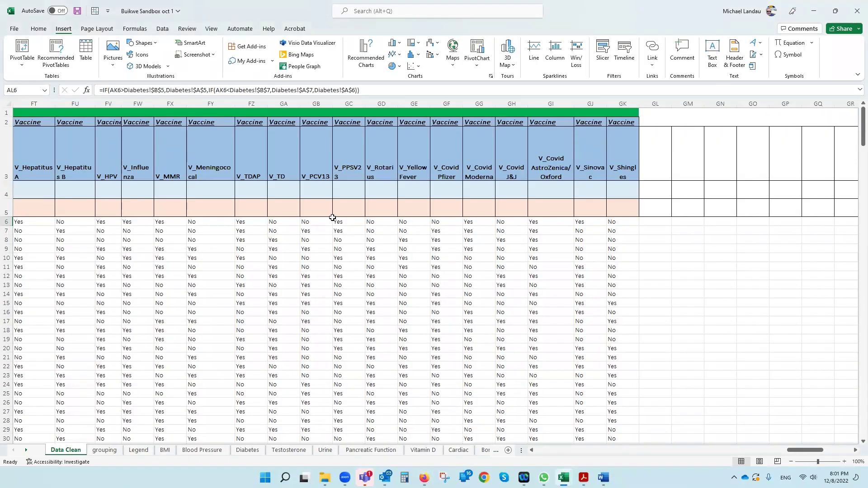
click(541, 450)
click(543, 451)
click(542, 451)
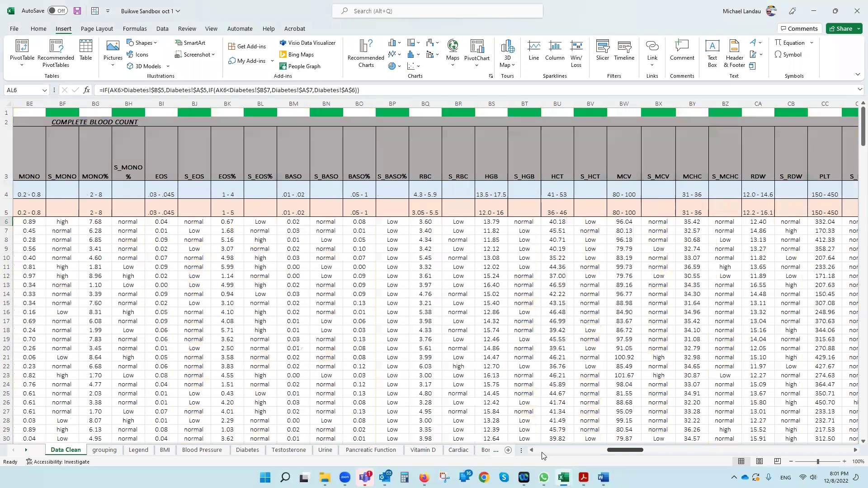
click(543, 450)
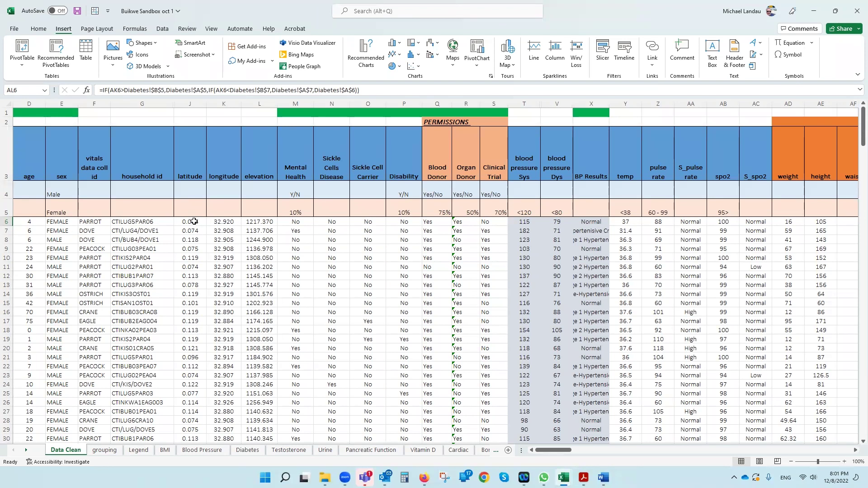
Step: Examine the latitude, longitude and elevation of the first record in cells J6 to L6
drag(192, 222, 252, 223)
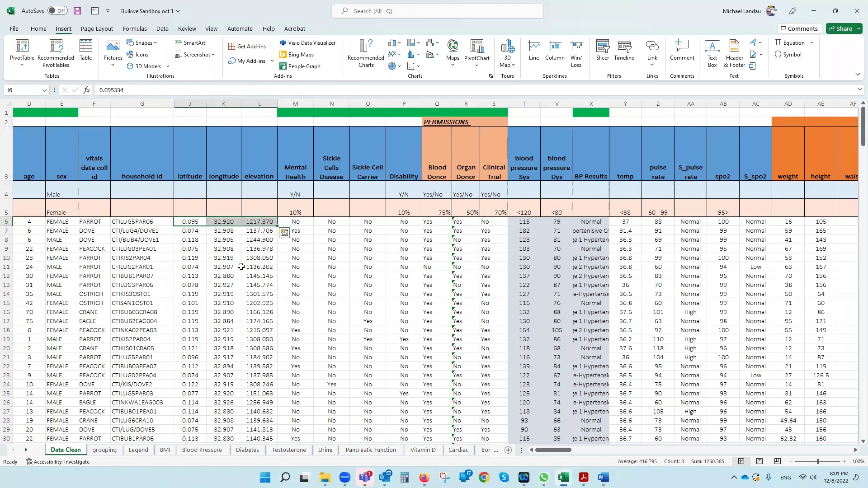
click(242, 267)
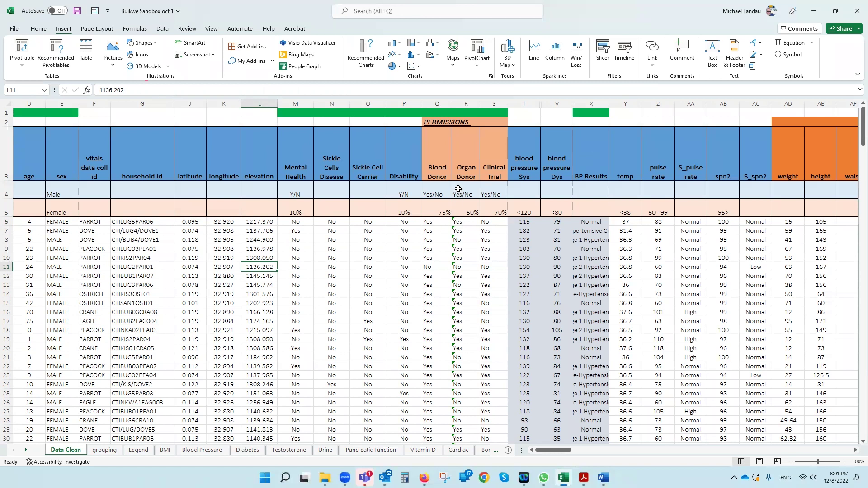
Step: Examine the Complete Blood Count columns, including the S_HGB and S_MCV formulas in row 6
click(706, 450)
click(706, 450)
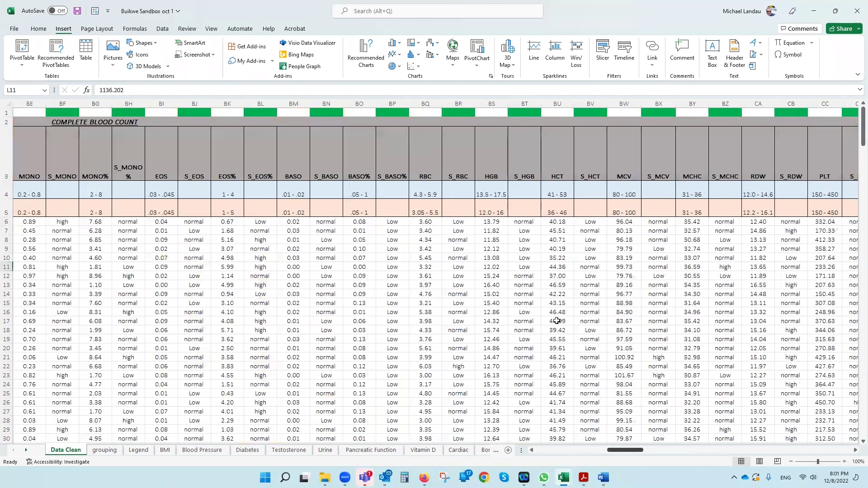
click(522, 222)
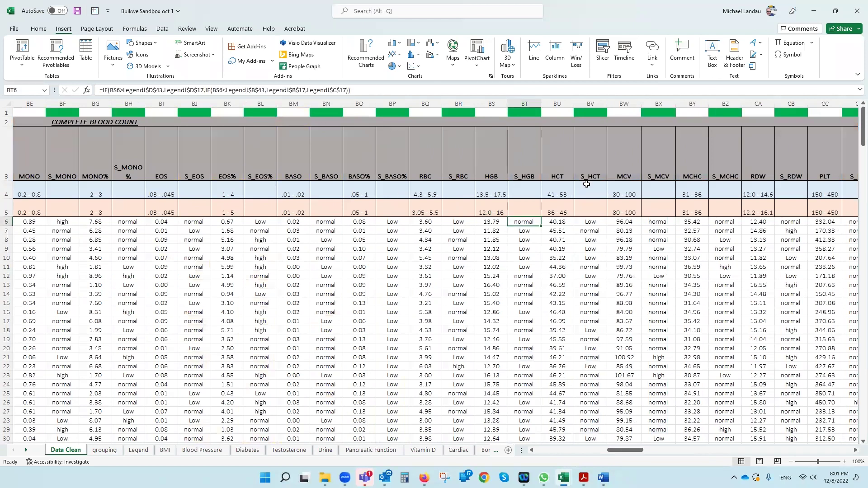
click(668, 228)
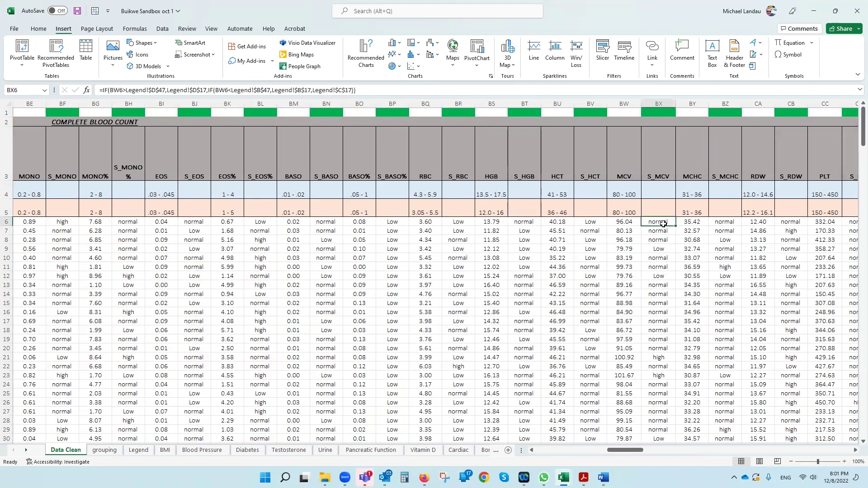
Step: Look through the liver, renal, cardiac, bone, pancreatic, sexual health and vaccine columns of the Data Clean sheet
click(731, 450)
click(752, 451)
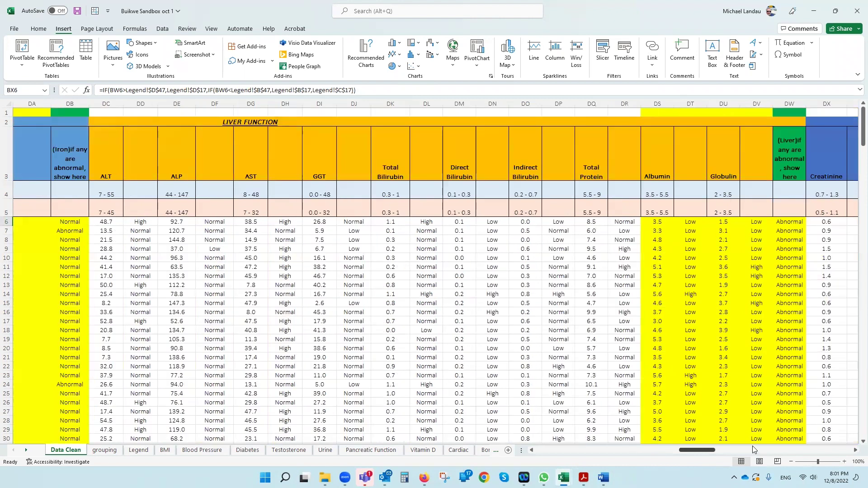
click(763, 452)
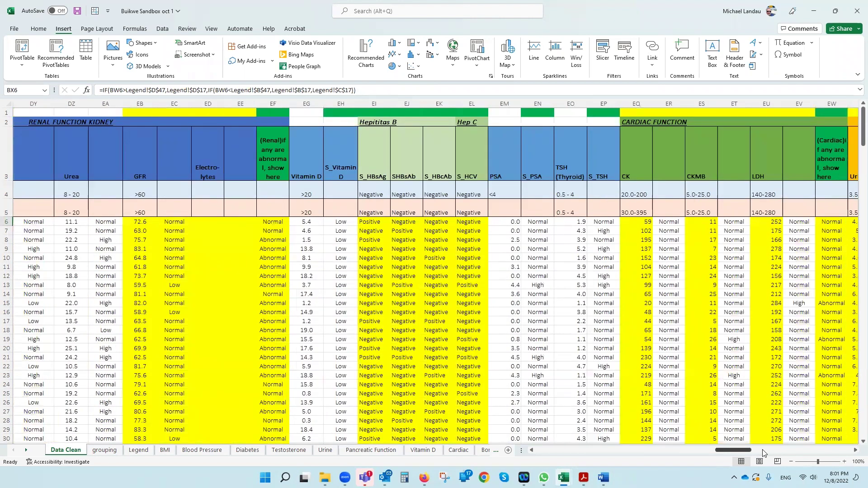
click(763, 453)
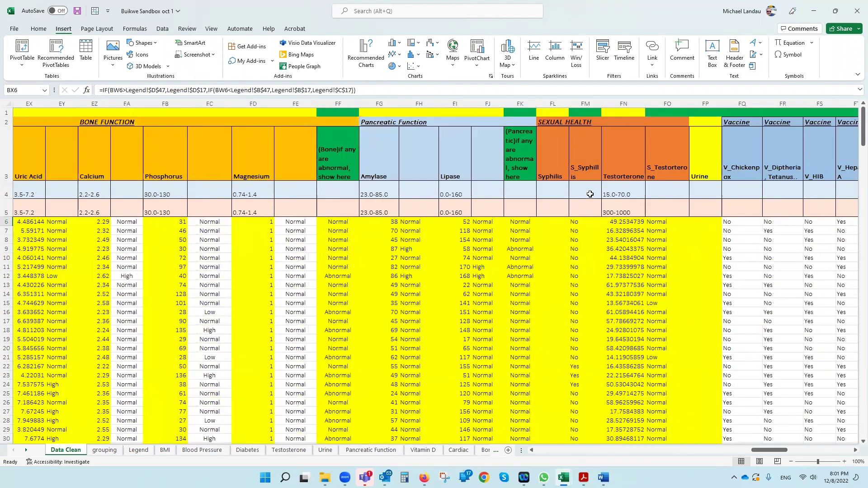
drag(781, 454, 826, 453)
Step: Switch back to the browser, open the Buikwe Sandbox dashboard and focus its map on the labelled southern villages
click(812, 15)
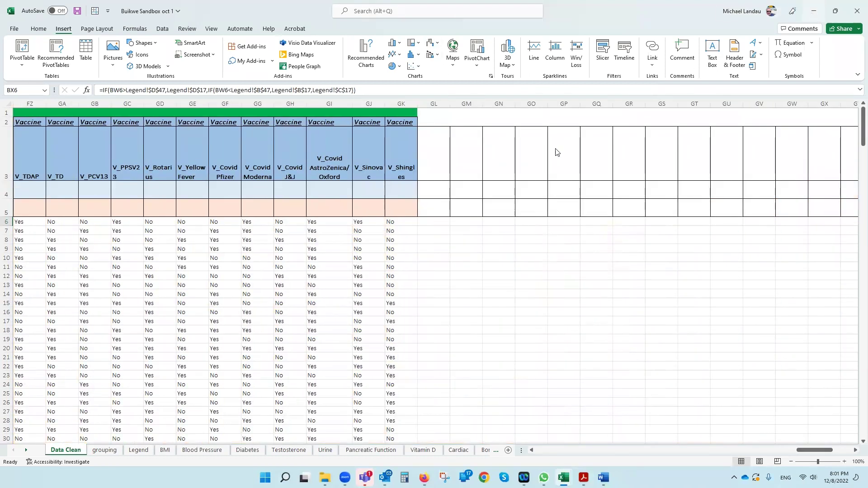
click(568, 11)
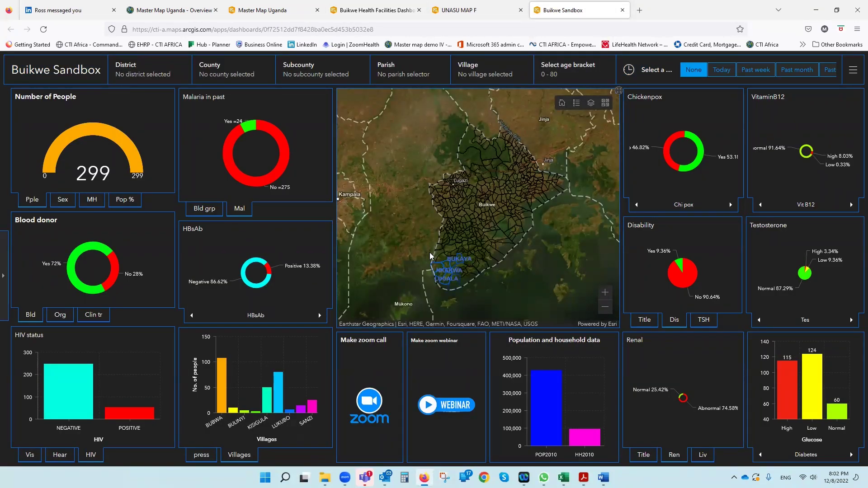
scroll(437, 256, up, 2)
drag(456, 275, 462, 170)
scroll(470, 214, up, 2)
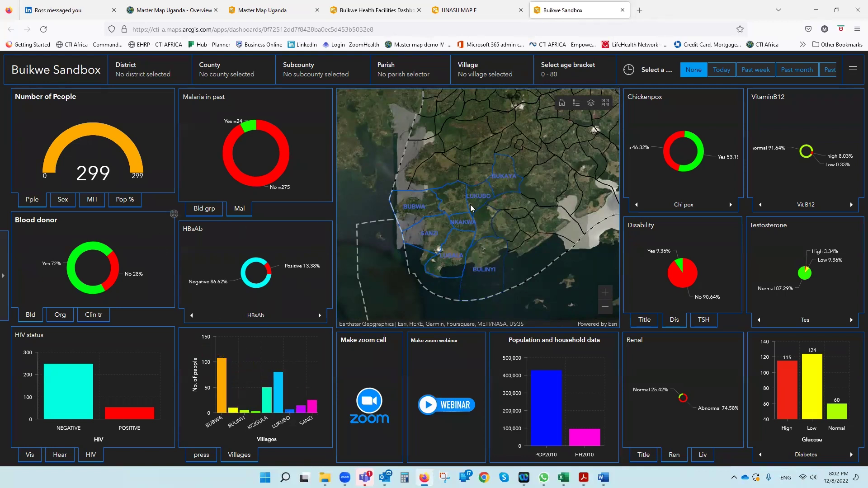
Step: Go through the Pfi, Mod and Ast Zen vaccine indicators and display the Shi (shingles) one in place of chickenpox
click(690, 203)
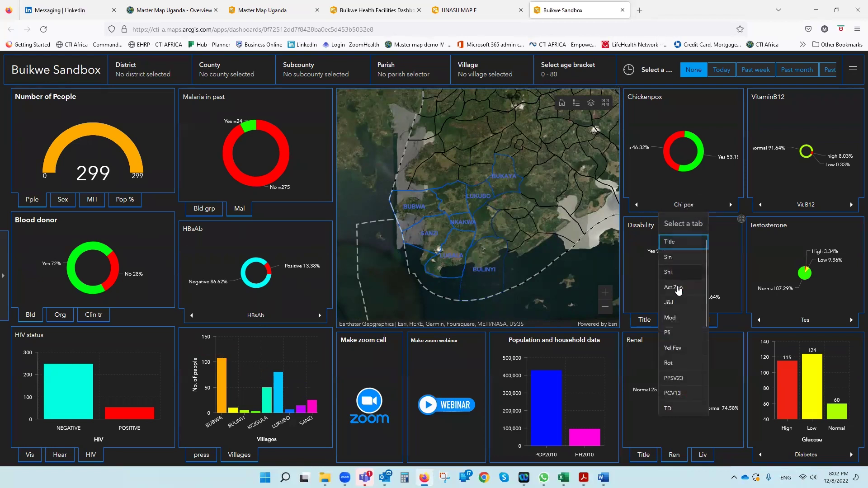
click(667, 333)
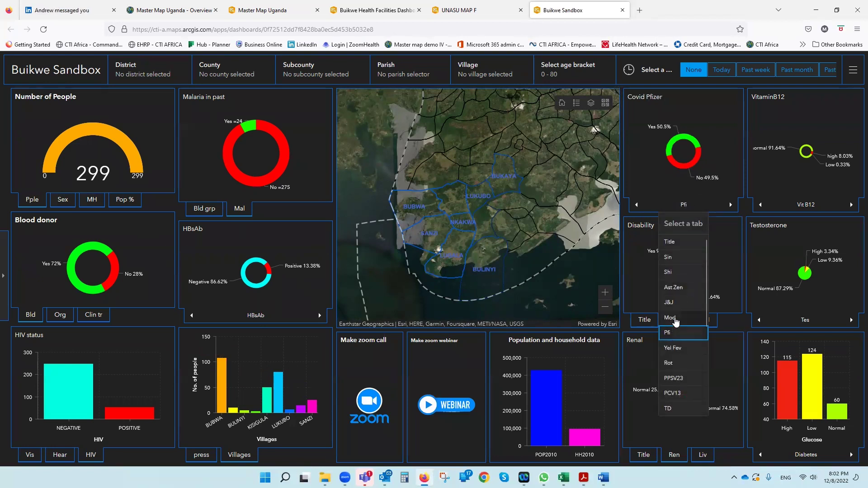
click(675, 320)
click(673, 288)
click(673, 273)
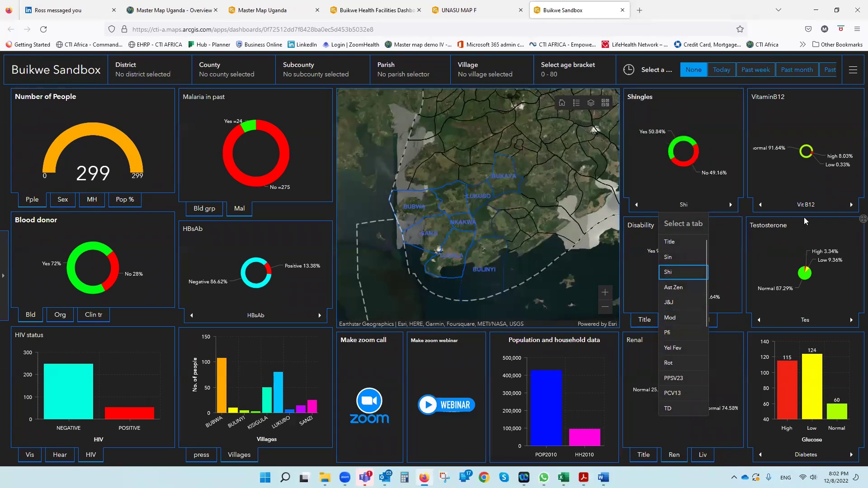
Step: Display the EOS blood indicator in place of Vitamin B12, and switch it to RBC
click(805, 206)
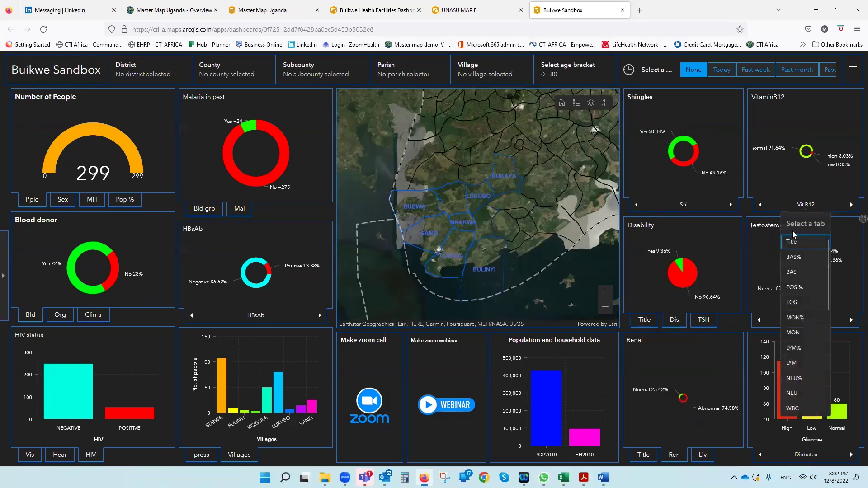
mouse_move(799, 155)
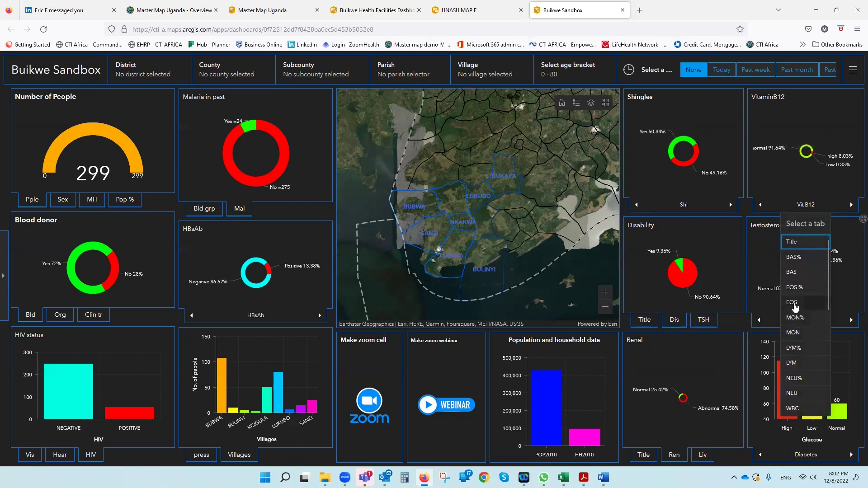
click(797, 304)
scroll(794, 362, down, 5)
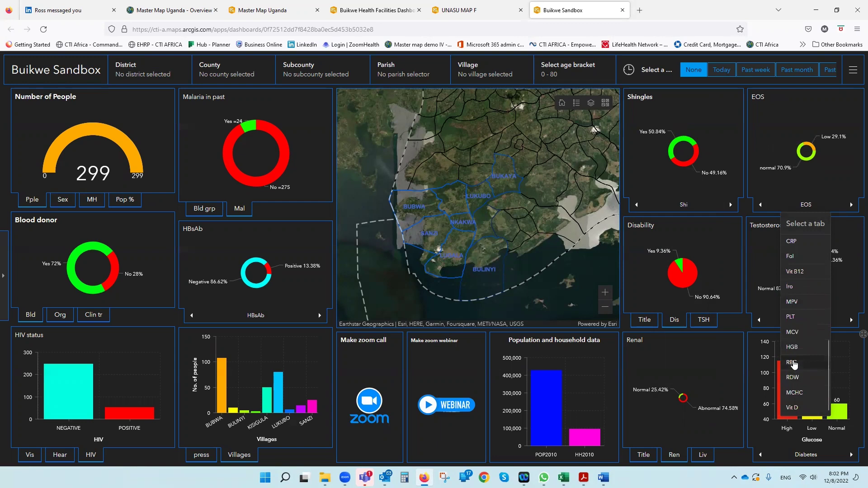
click(795, 363)
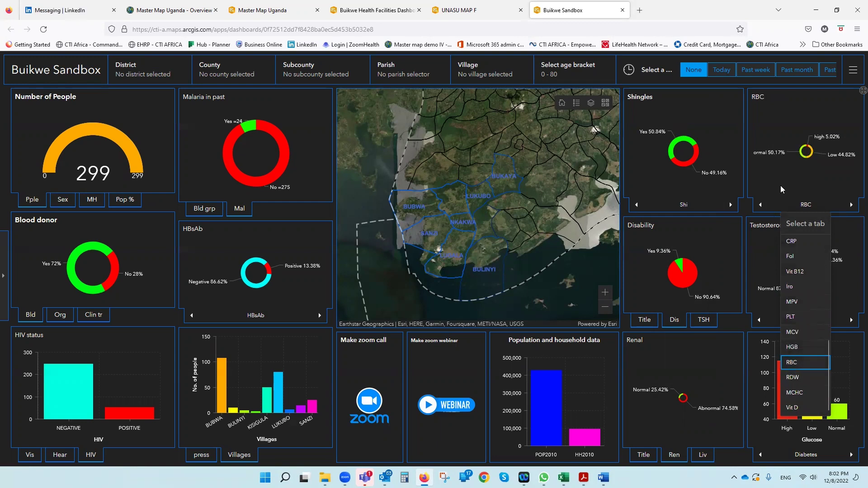
key(Escape)
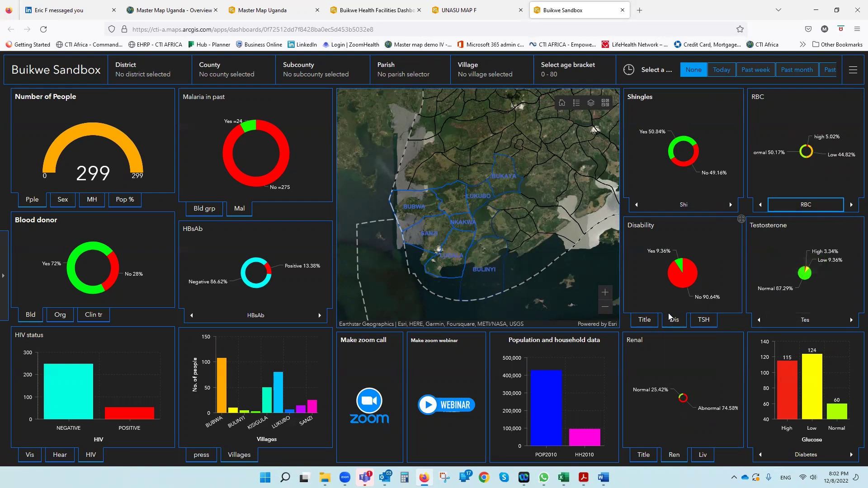
Step: Show TSH in place of Disability and go through the Bone and TB indicators before returning to Diabetes
click(704, 318)
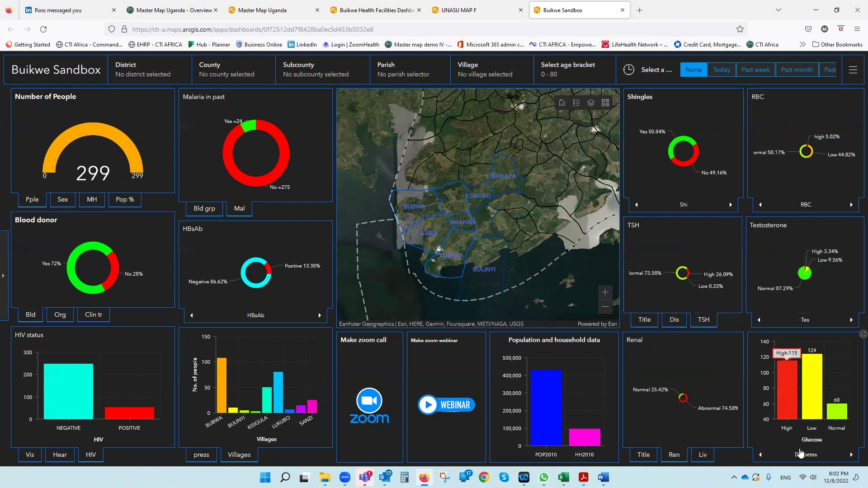
click(794, 453)
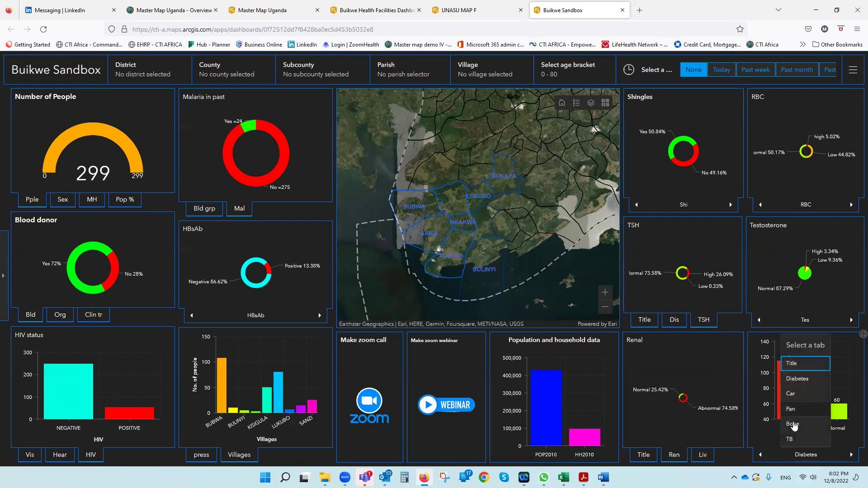
click(793, 423)
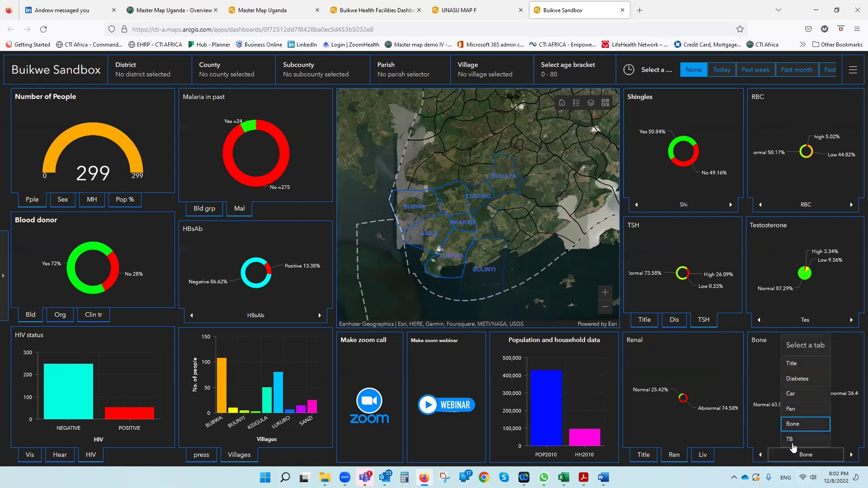
key(Down)
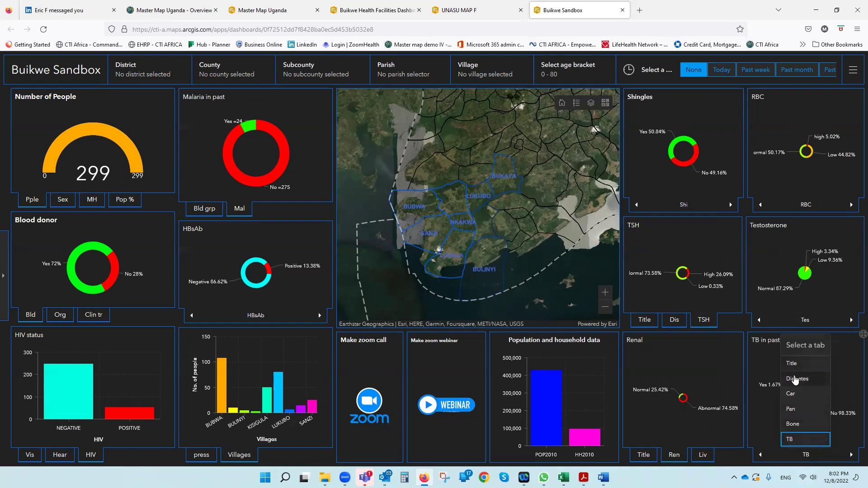
click(794, 379)
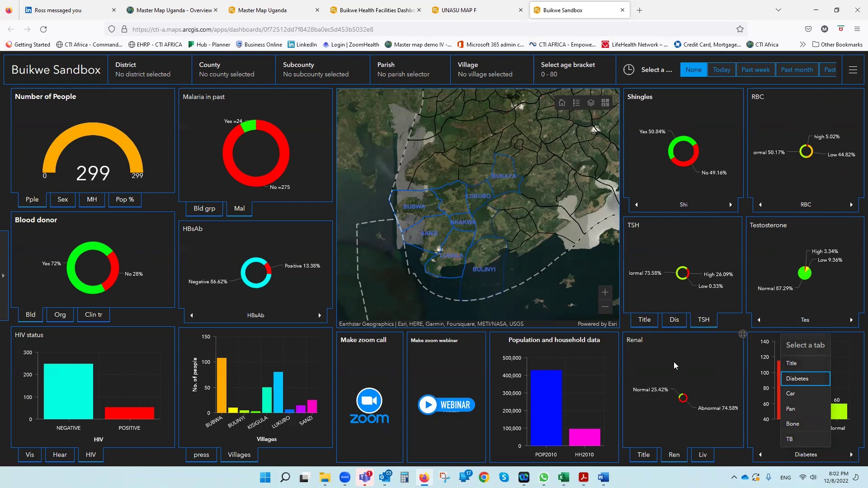
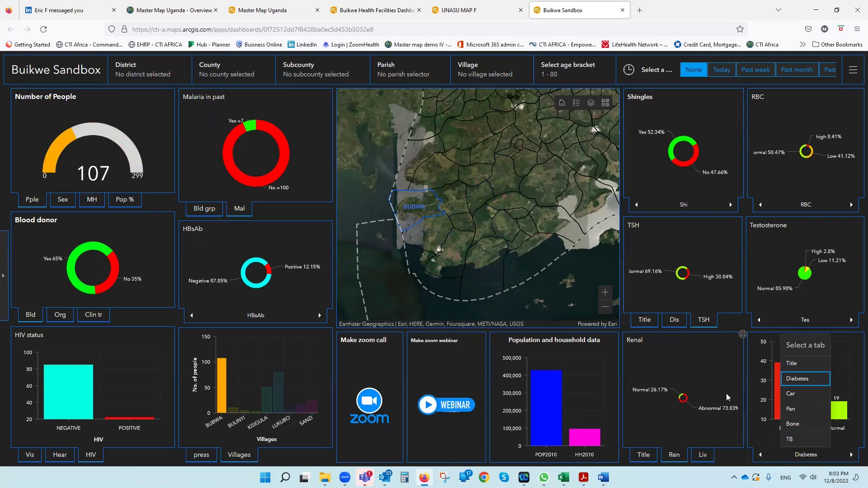
Step: Filter the Bubwa village data to people with high glucose, and clear the Bubwa selection
click(755, 373)
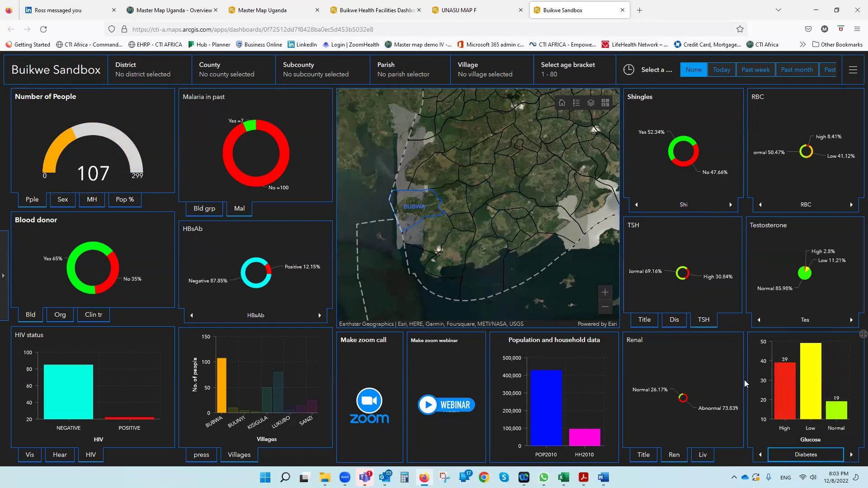
click(785, 394)
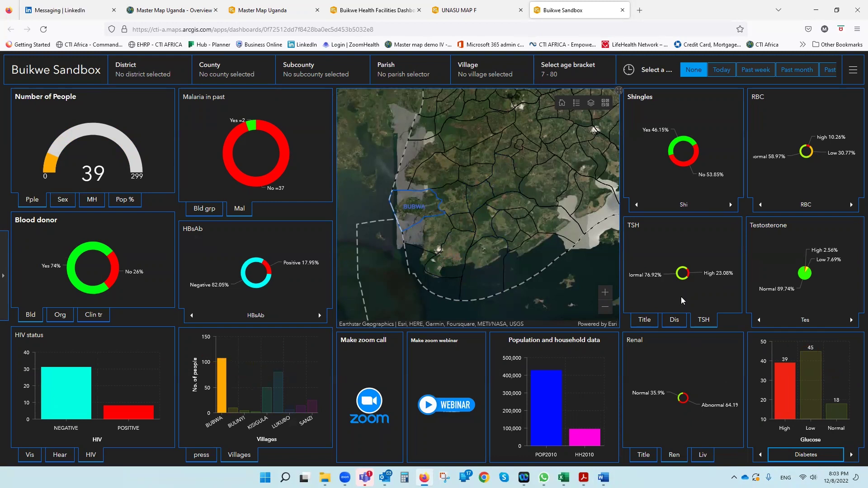
mouse_move(807, 415)
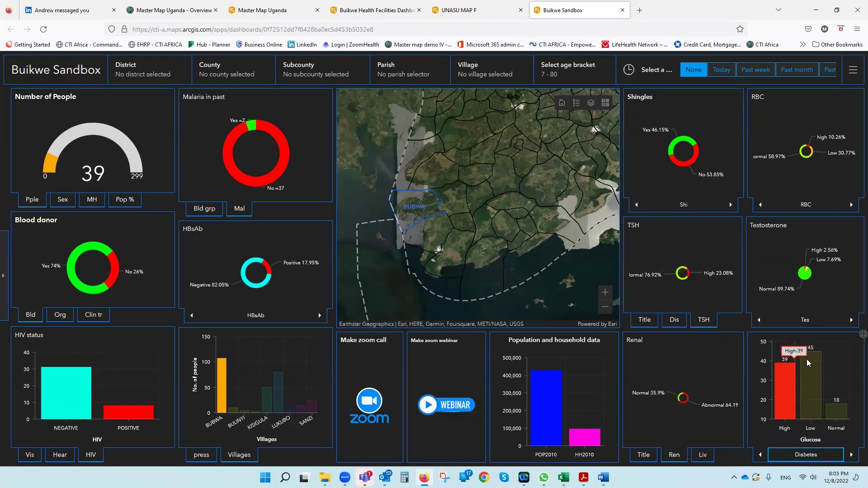
click(225, 389)
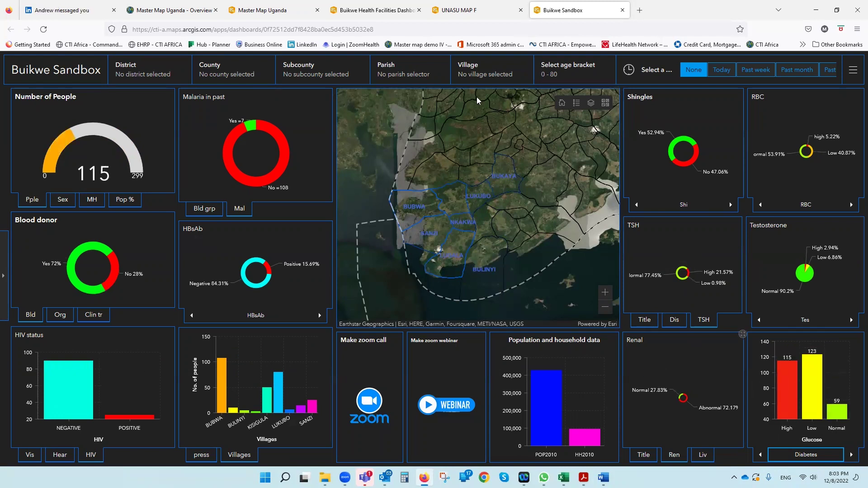
Step: Filter the data of all villages to people with high glucose and positive HIV status, checking the hearing and vision charts as well
mouse_move(792, 388)
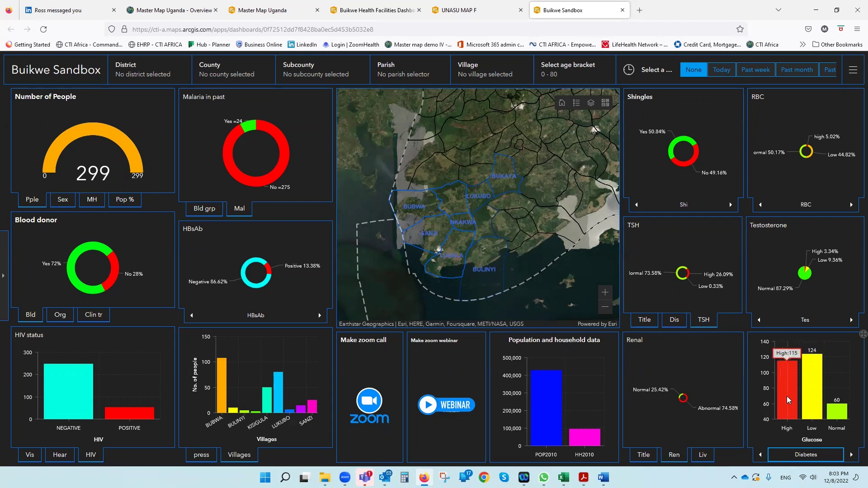
click(786, 396)
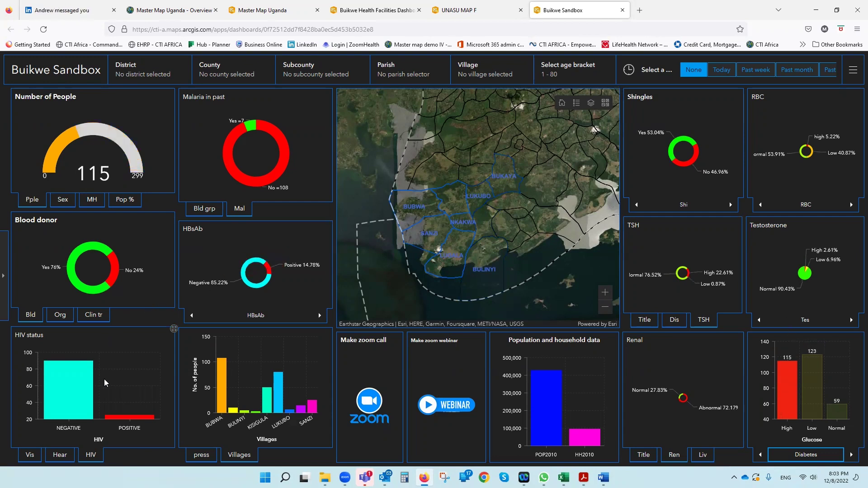
mouse_move(125, 418)
click(60, 454)
click(38, 454)
click(91, 455)
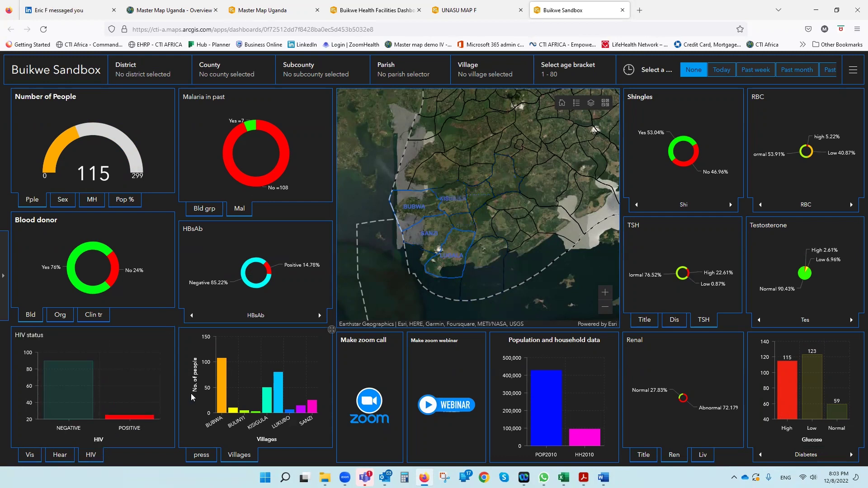
Step: Narrow the filtered people to those answering Yes to clinical trials and aged 21 to 52
click(95, 314)
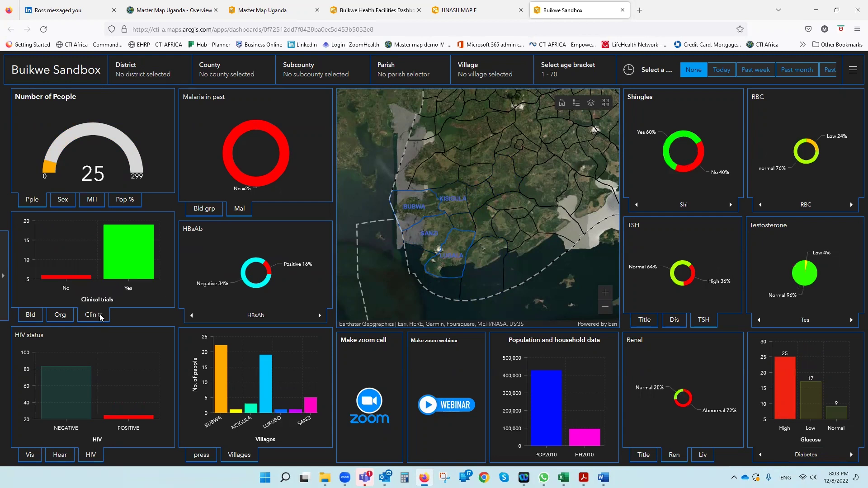
click(138, 266)
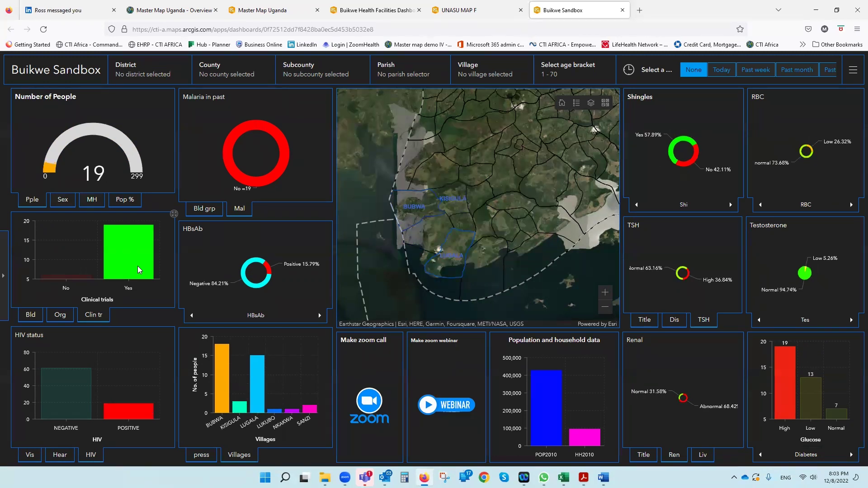
click(545, 89)
drag(516, 105, 551, 109)
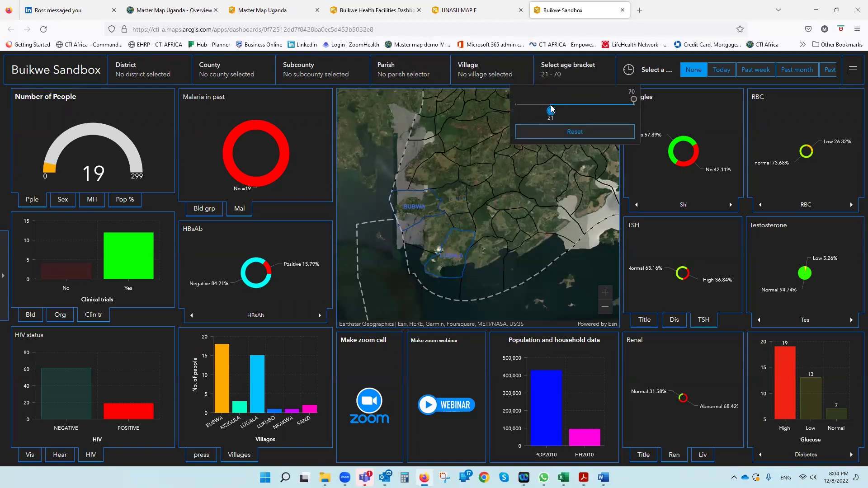
drag(629, 100, 604, 100)
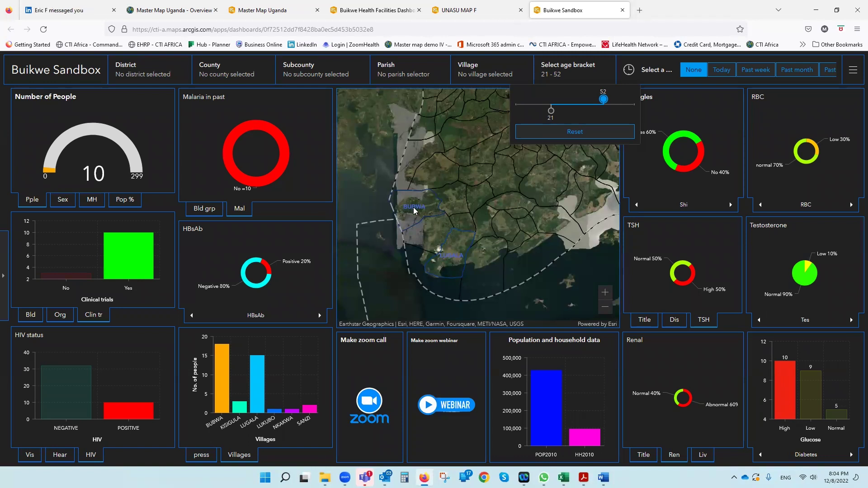
Step: Clear the clinical trials, HIV and glucose filters and widen the age bracket to 12–64
mouse_move(129, 274)
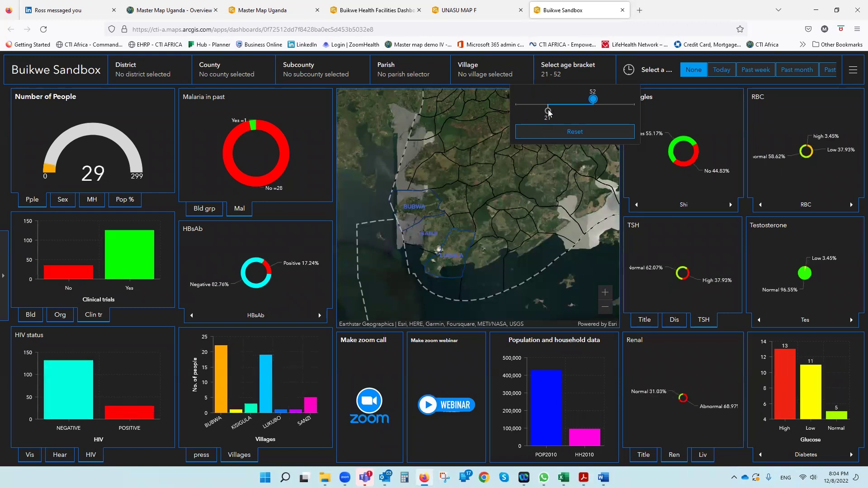
drag(548, 111, 535, 110)
drag(593, 99, 610, 99)
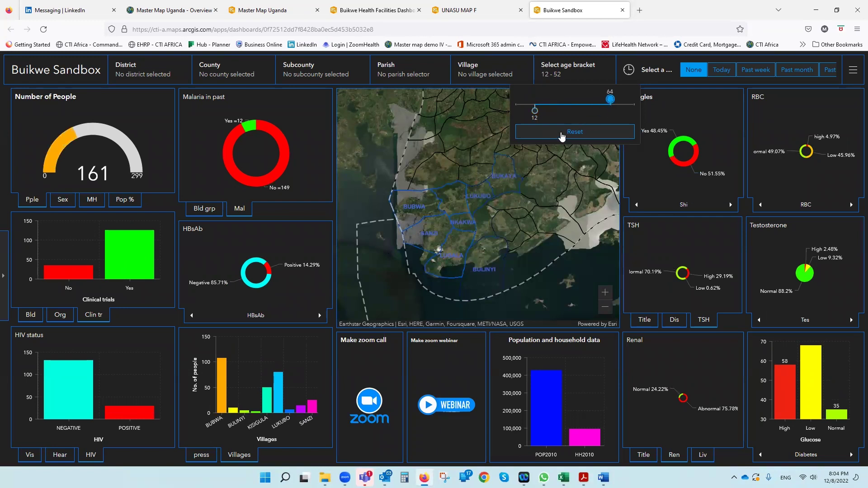
click(373, 135)
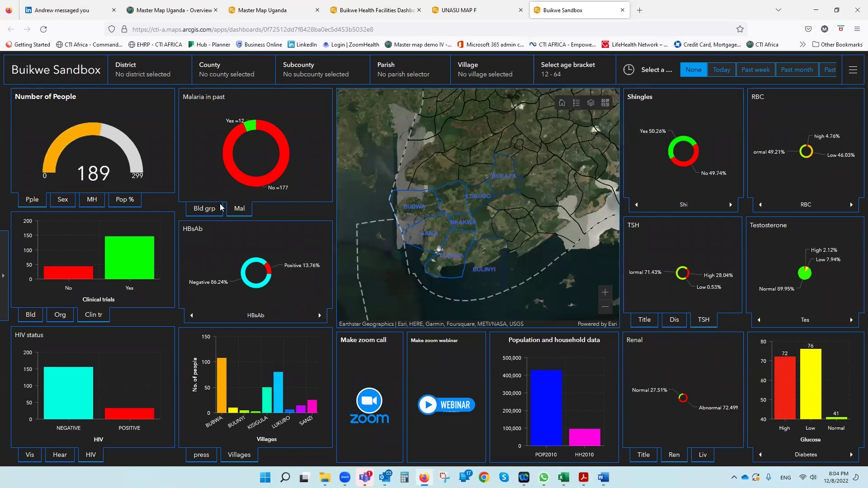
Step: Display the blood group chart in place of malaria and recentre the map on the labelled southern villages
click(204, 210)
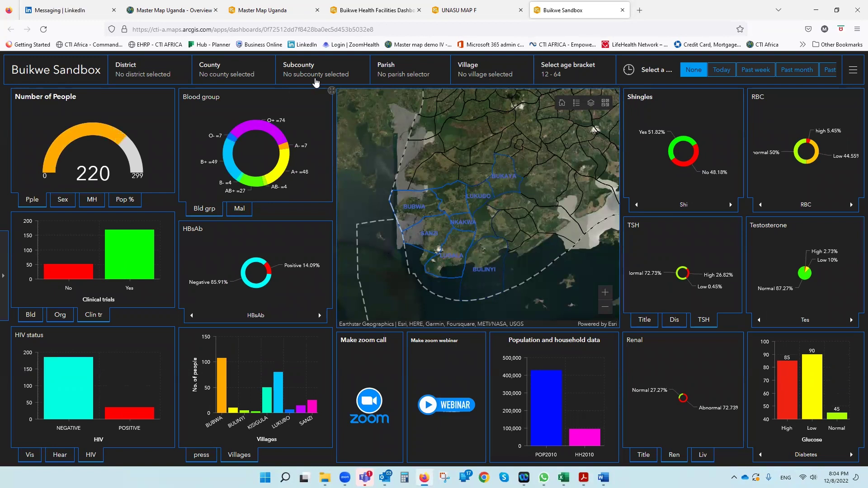
scroll(464, 206, up, 5)
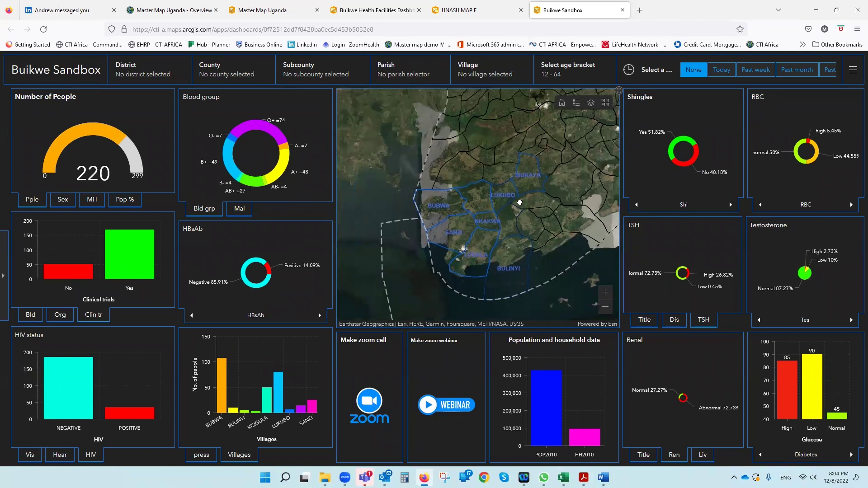
scroll(597, 262, down, 5)
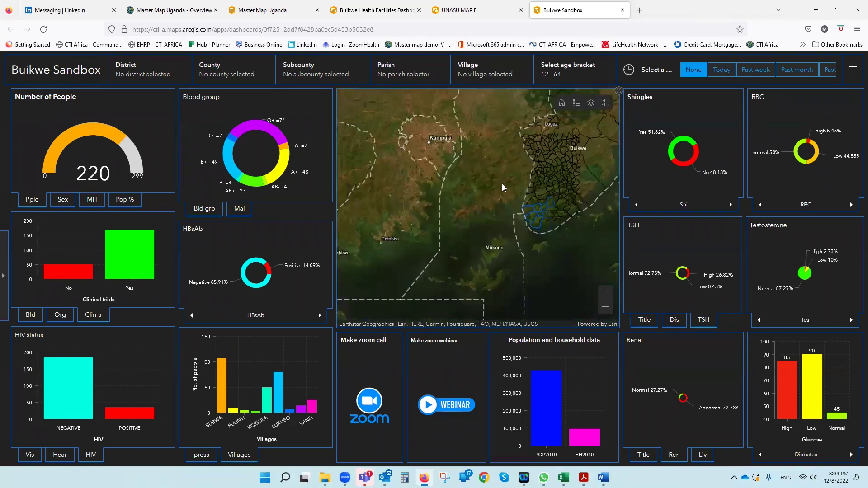
scroll(502, 184, up, 1)
scroll(500, 202, up, 1)
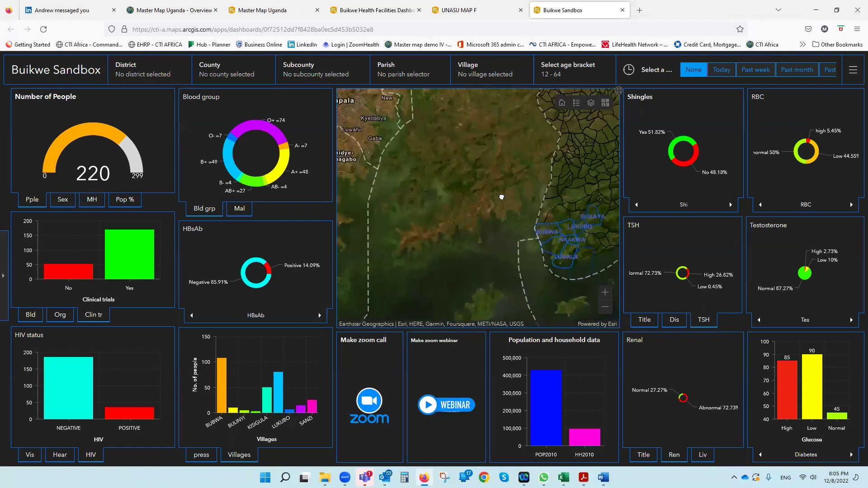
drag(501, 202, 384, 121)
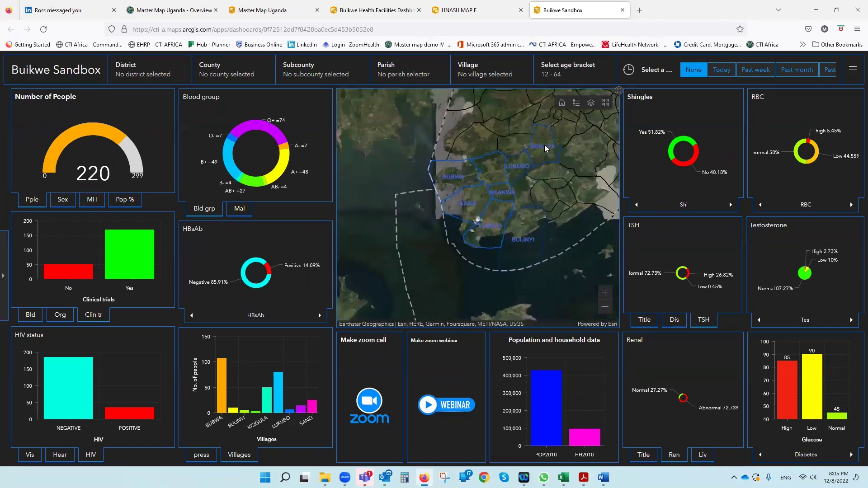
Step: Filter the dashboard to the LUGOBA parish and set the age bracket to 16–64
click(399, 77)
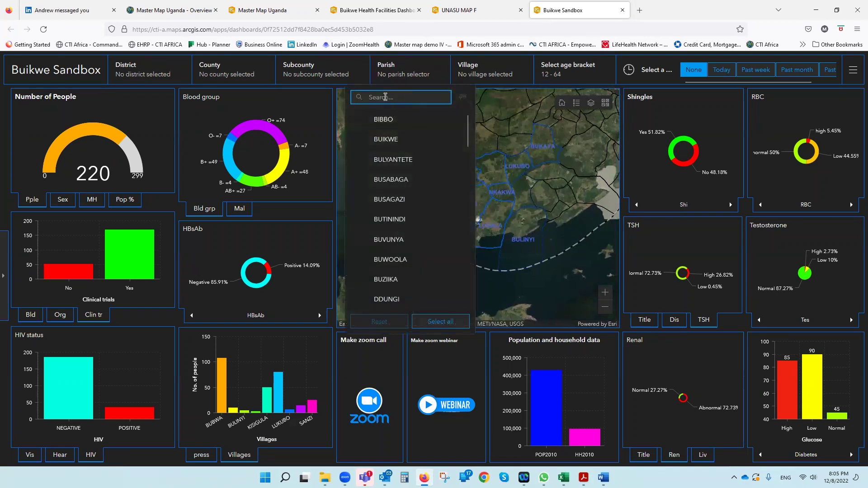
text(lu)
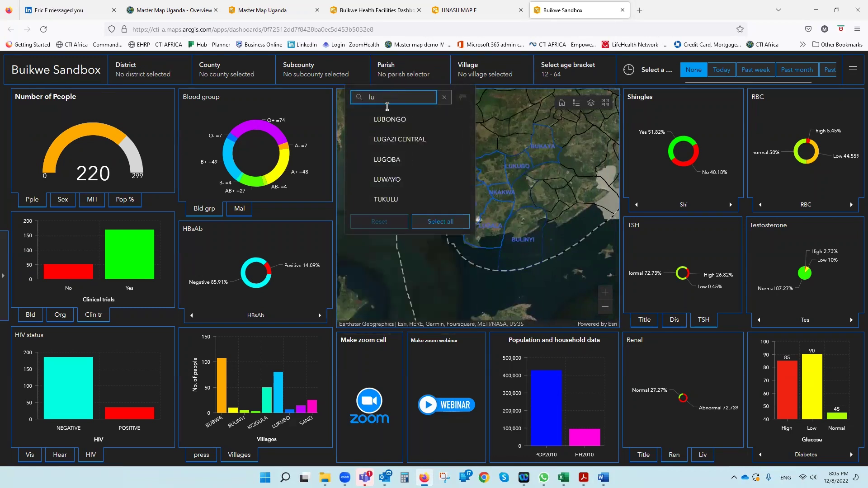
click(402, 161)
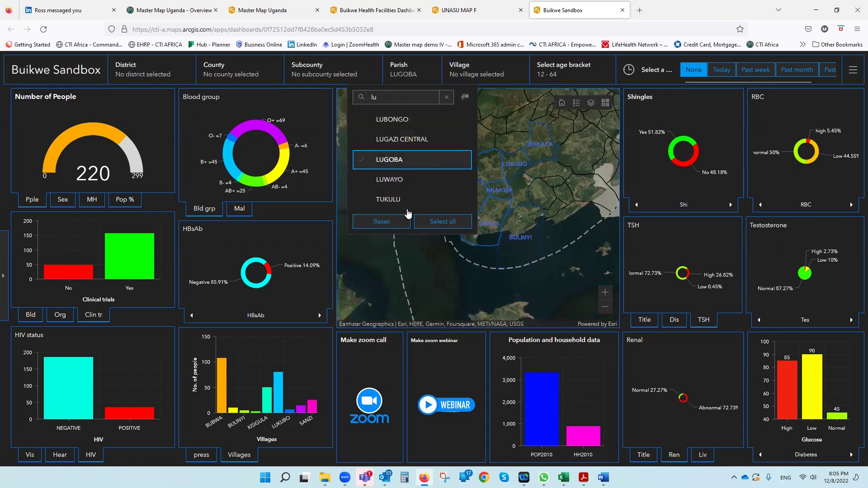
click(379, 240)
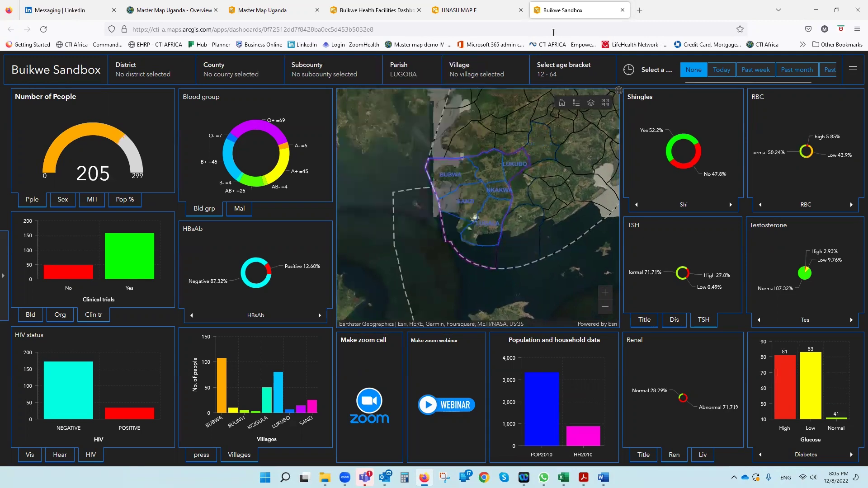
click(561, 71)
drag(533, 111, 538, 111)
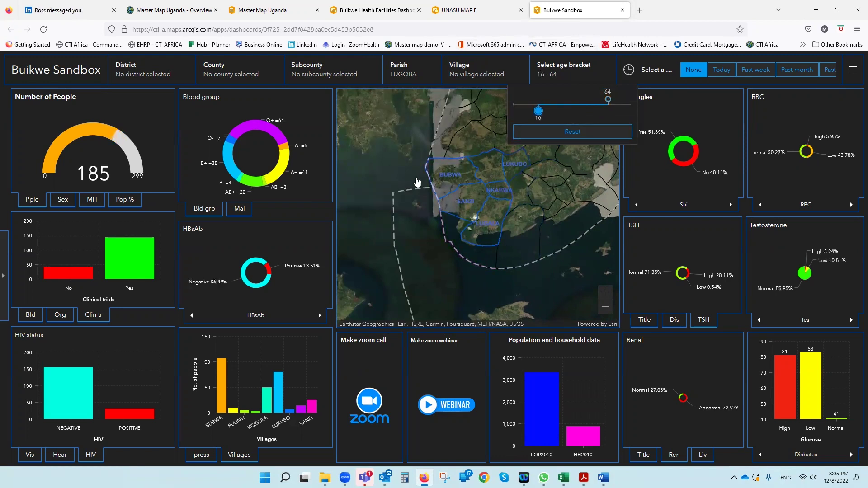
Step: Filter the dashboard to HIV-negative people and to those answering Yes in the blood donor chart
click(549, 134)
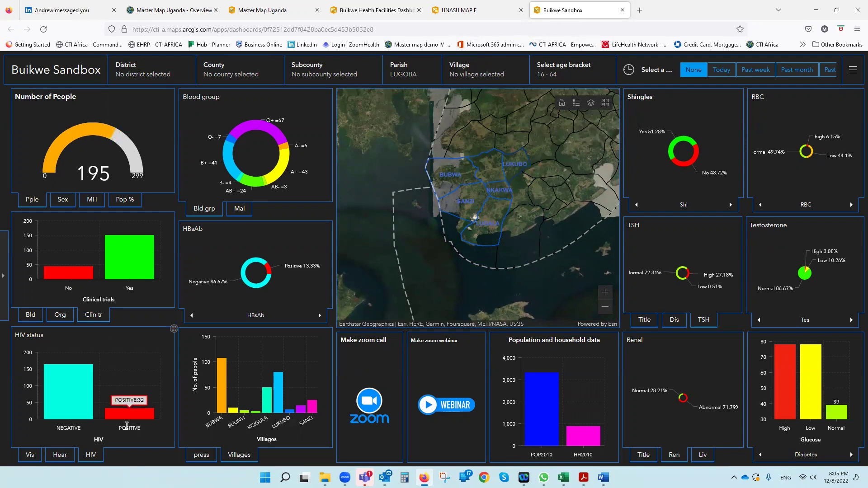
mouse_move(76, 406)
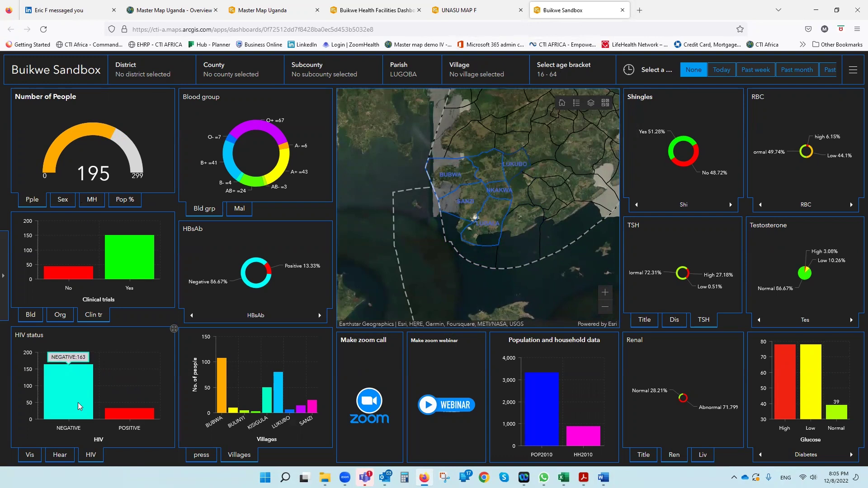
mouse_move(113, 411)
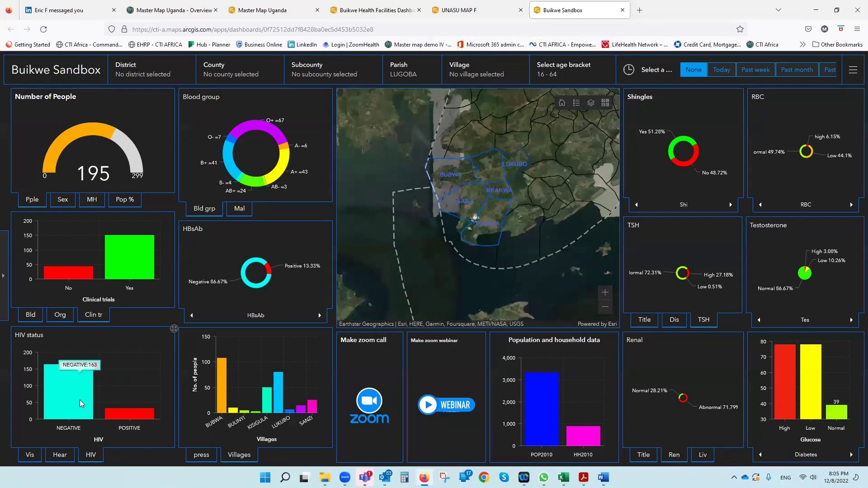
click(32, 315)
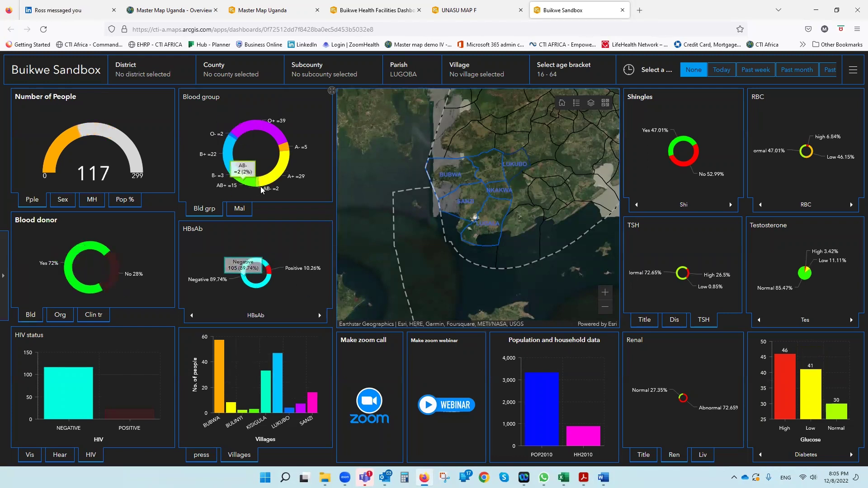
Step: Narrow the people to those answering No to past malaria and testing negative for HBsAb and HBsAg
click(240, 209)
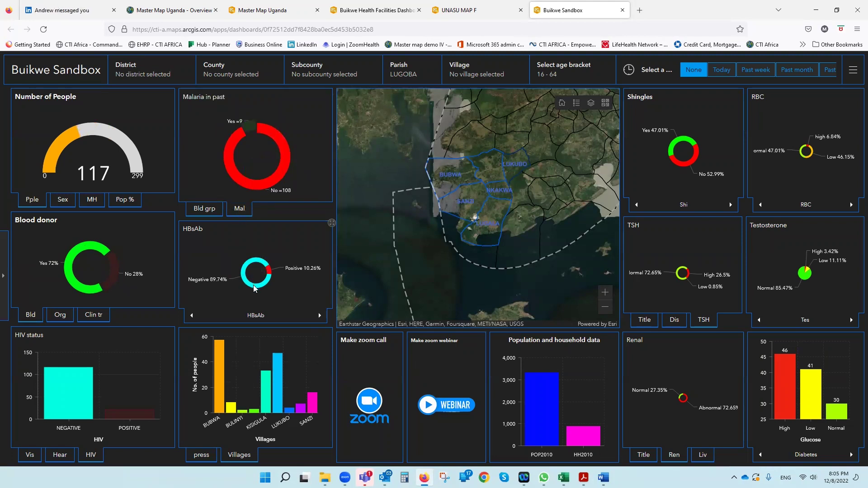
click(268, 285)
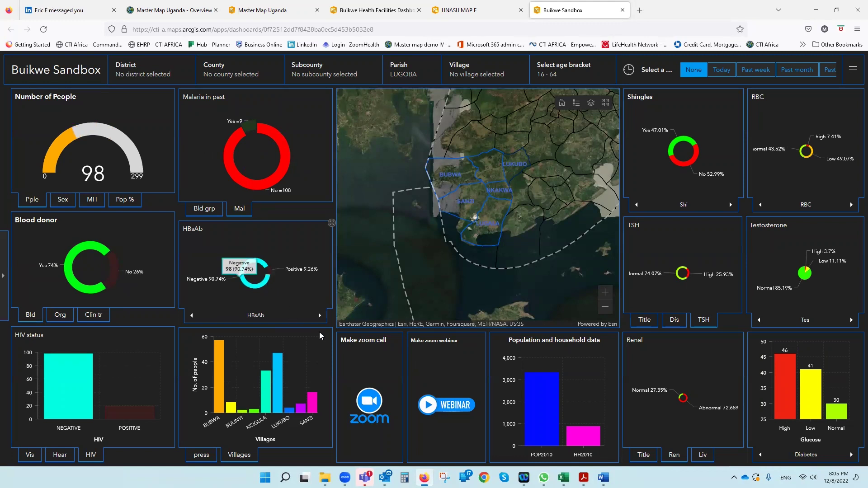
click(320, 316)
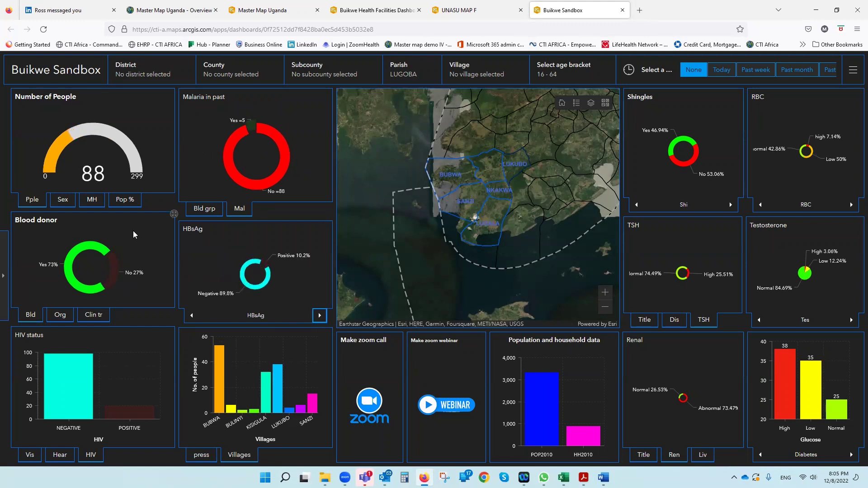
Step: Filter the people to blood group O- within the 39–64 age bracket
click(204, 209)
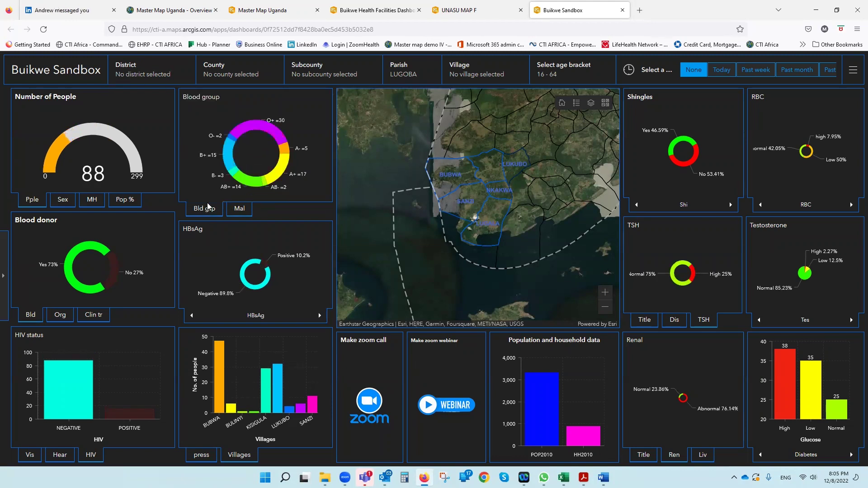
click(234, 141)
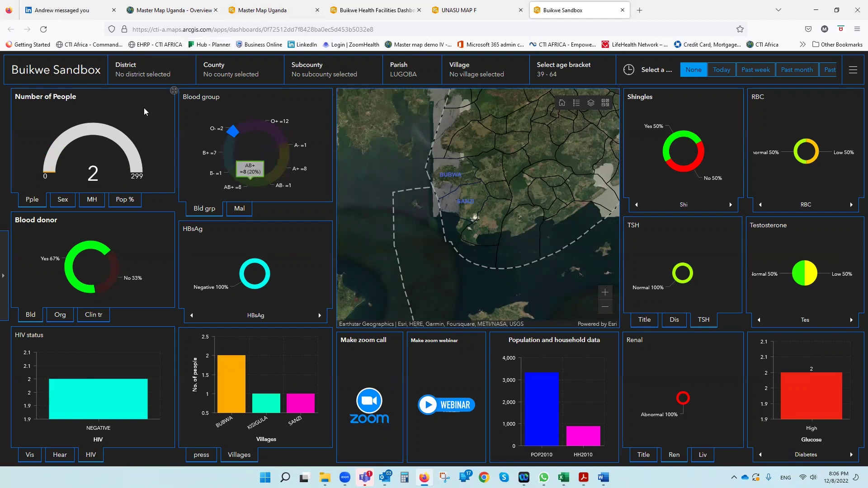
Step: Switch back to the Master Map Uganda dashboard
click(158, 17)
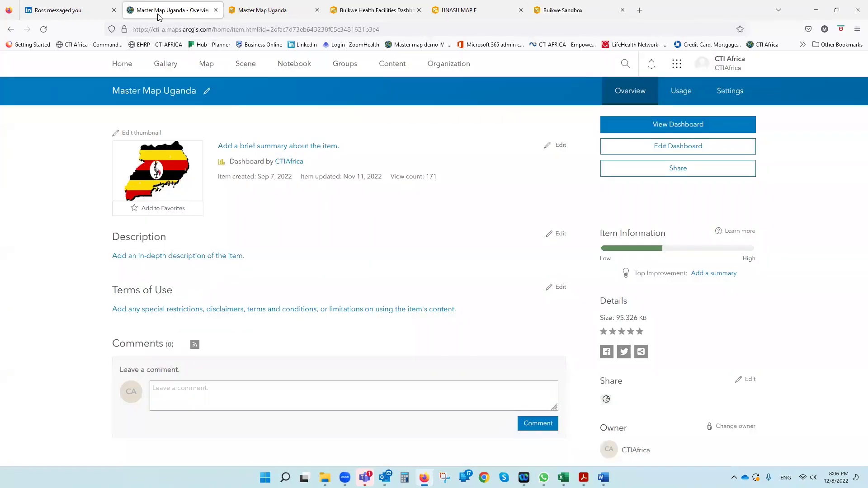
click(246, 11)
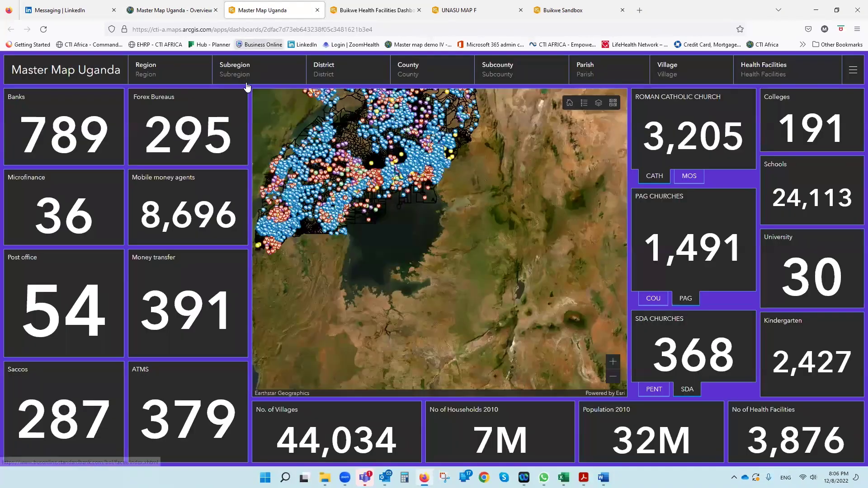